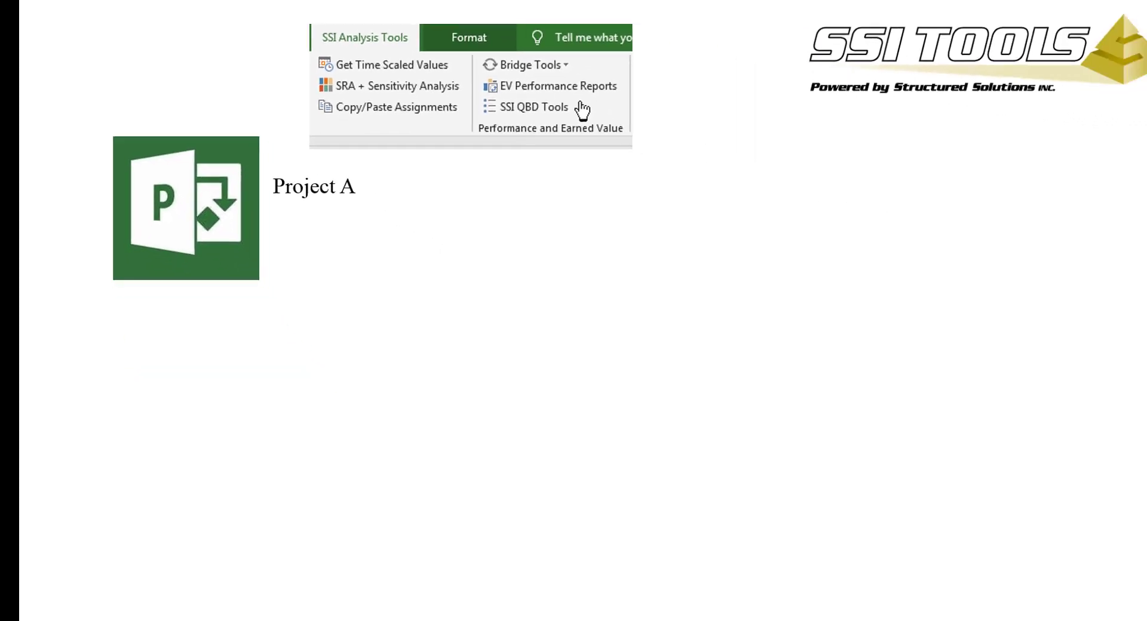
left_click(56, 614)
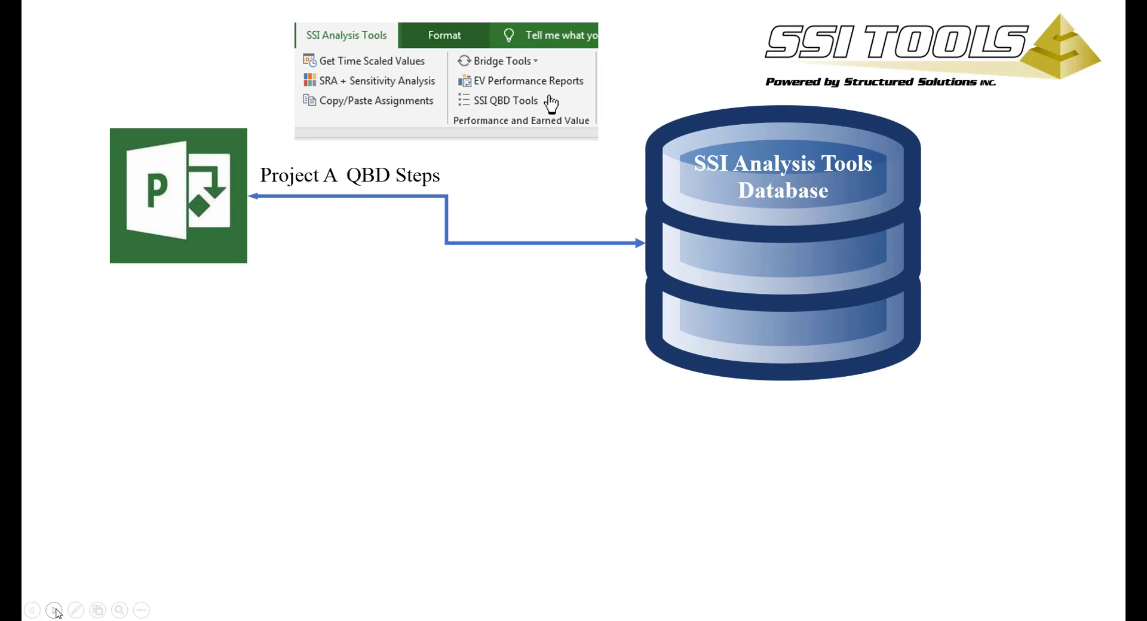
left_click(53, 610)
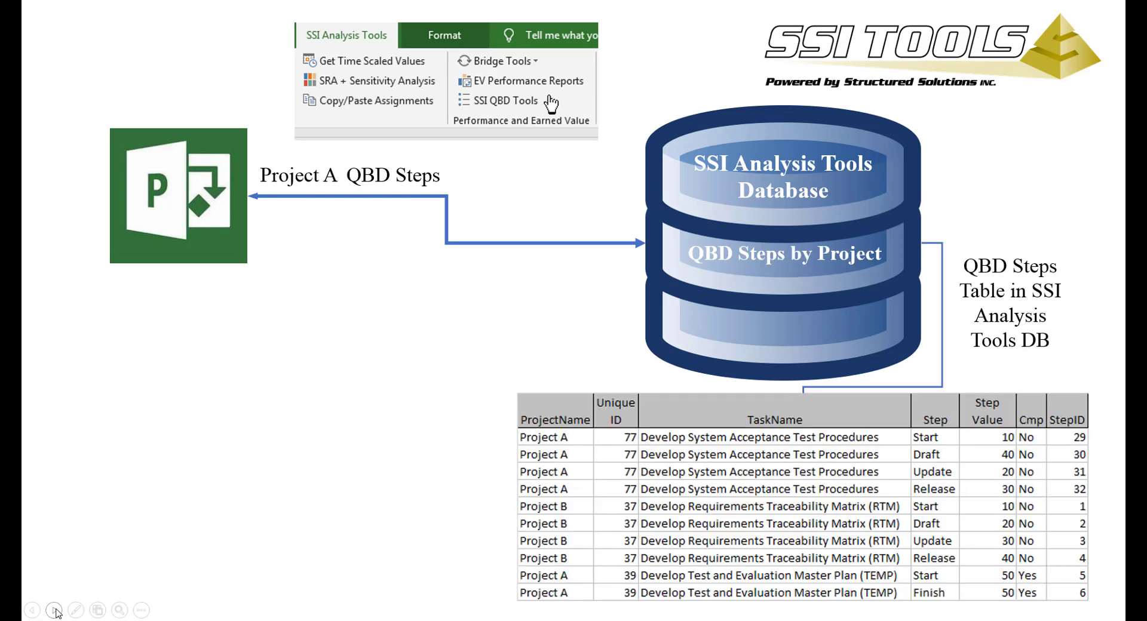
left_click(55, 609)
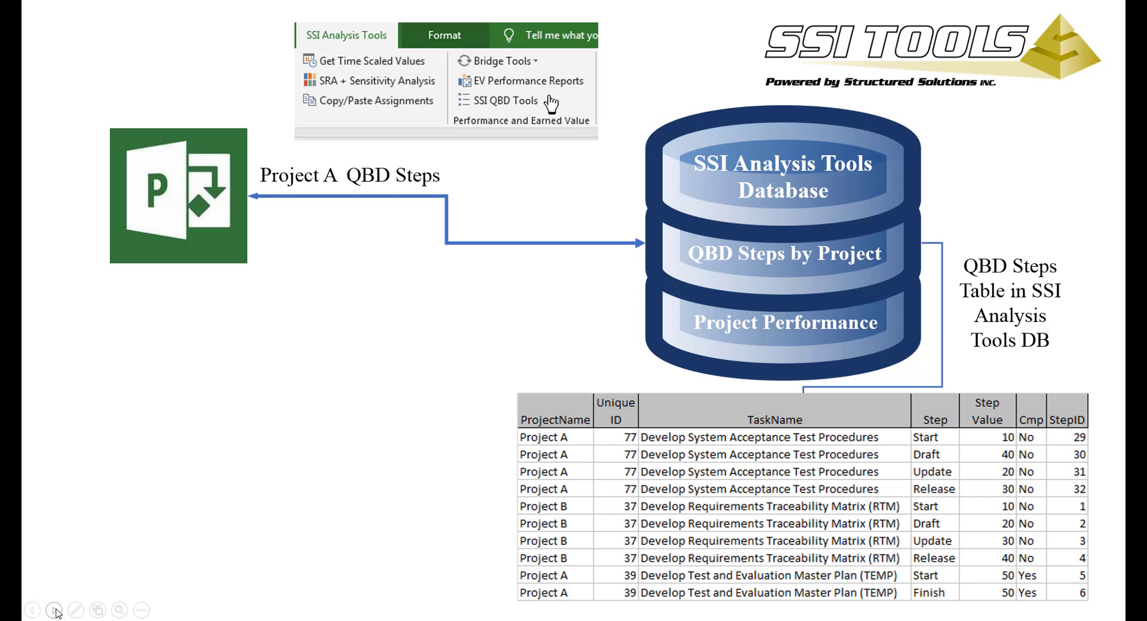
left_click(55, 609)
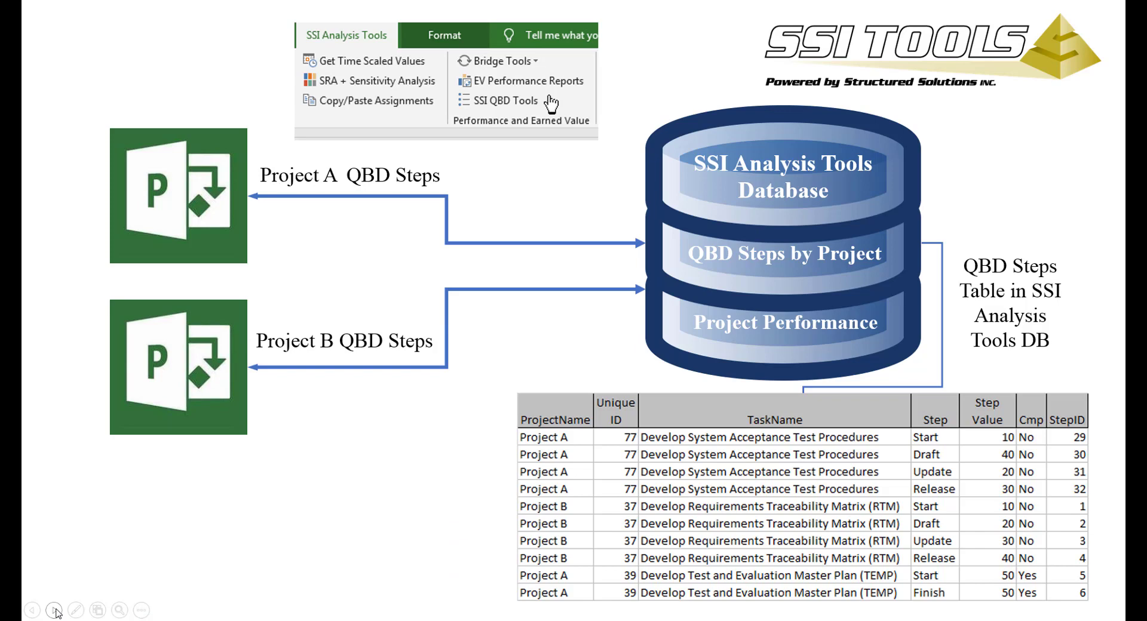
left_click(55, 610)
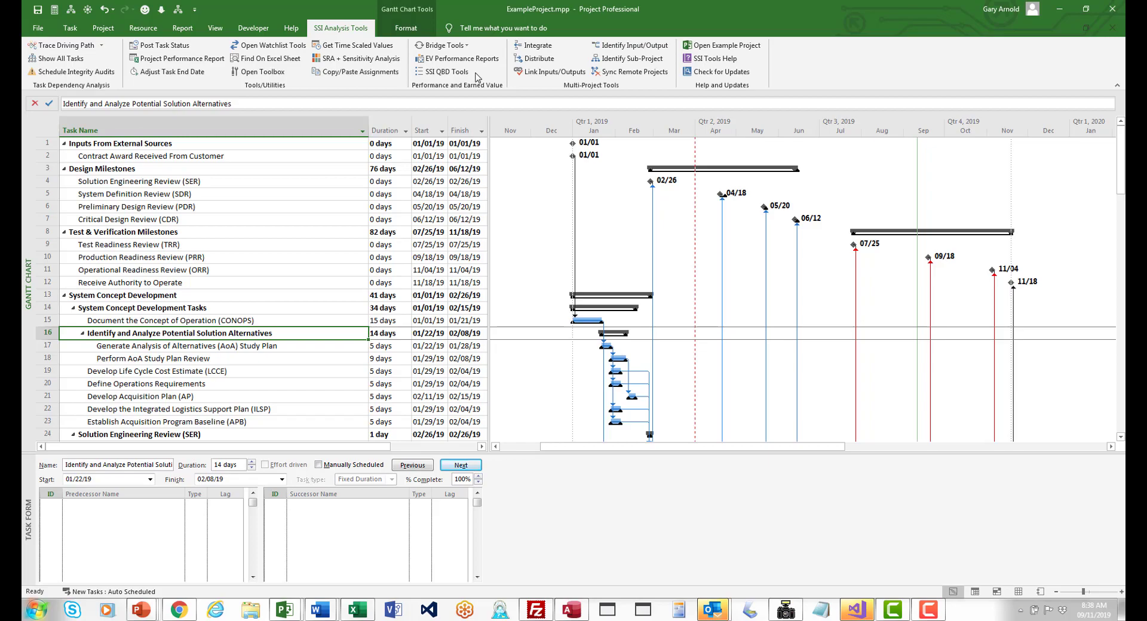
Open the SSI QBD Tools and identify percent-complete work packages by Baseline Days >44, closing the explanation of that method
left_click(461, 72)
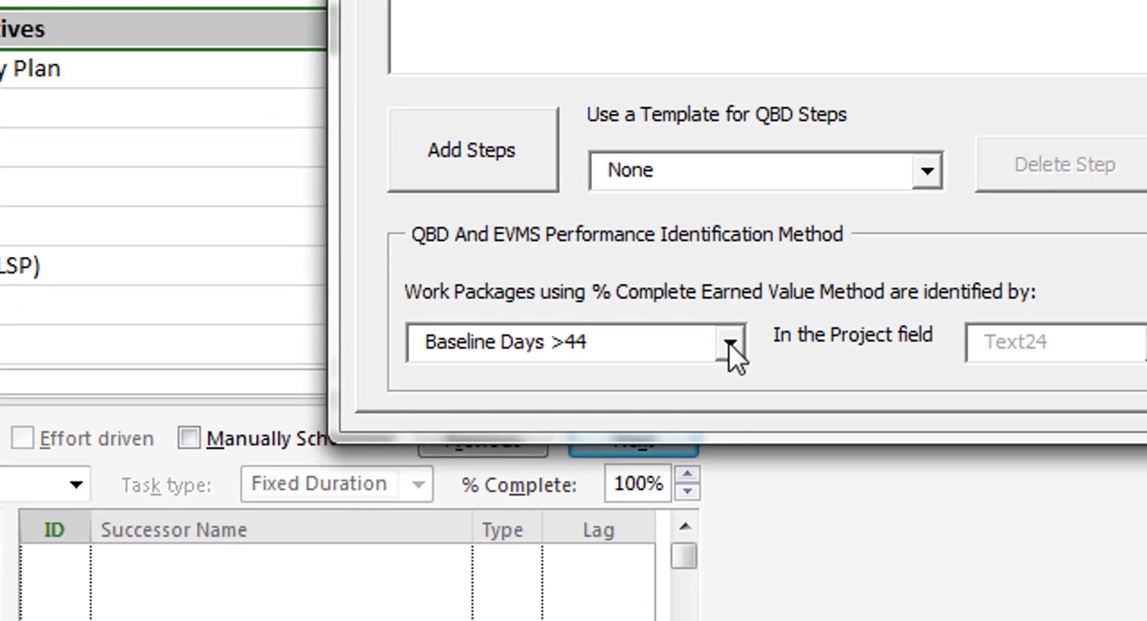
left_click(729, 343)
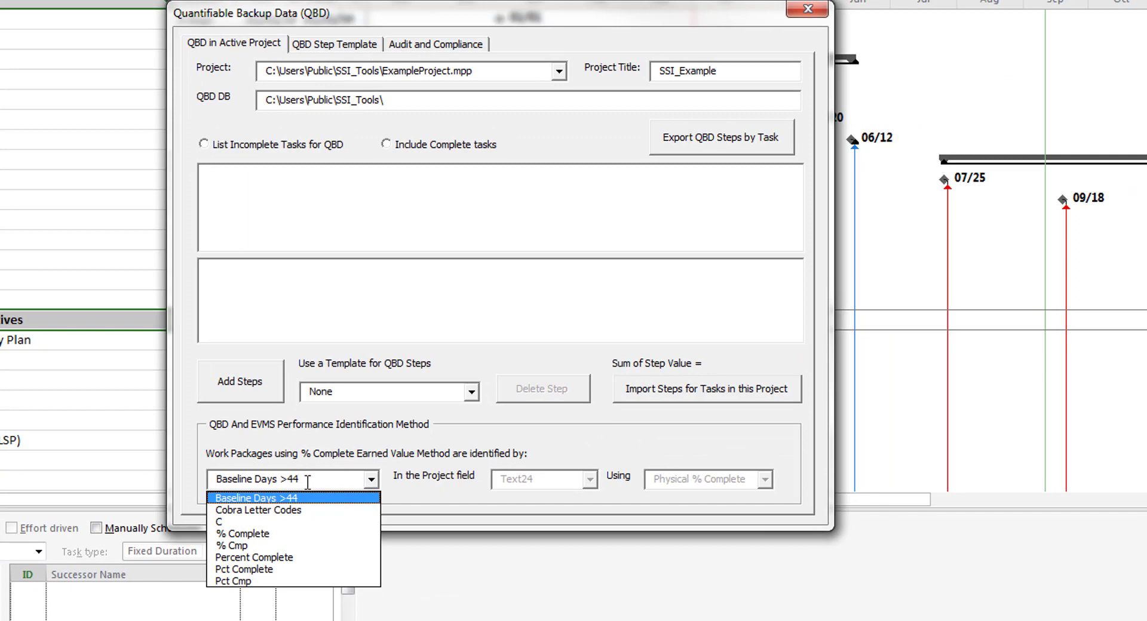
key("Return")
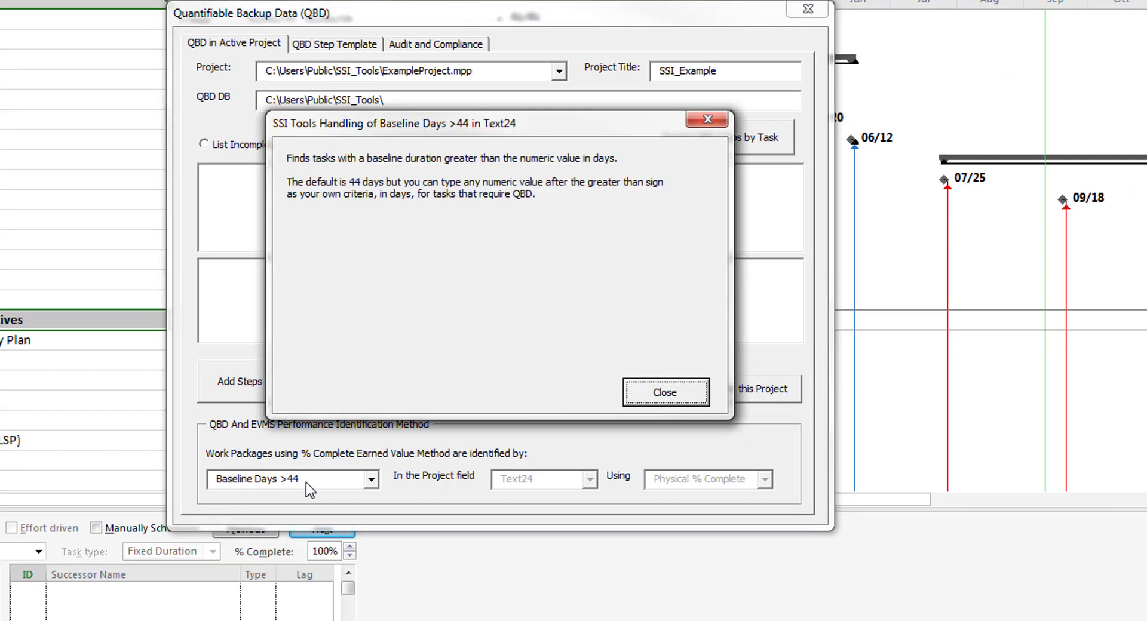
left_click(678, 385)
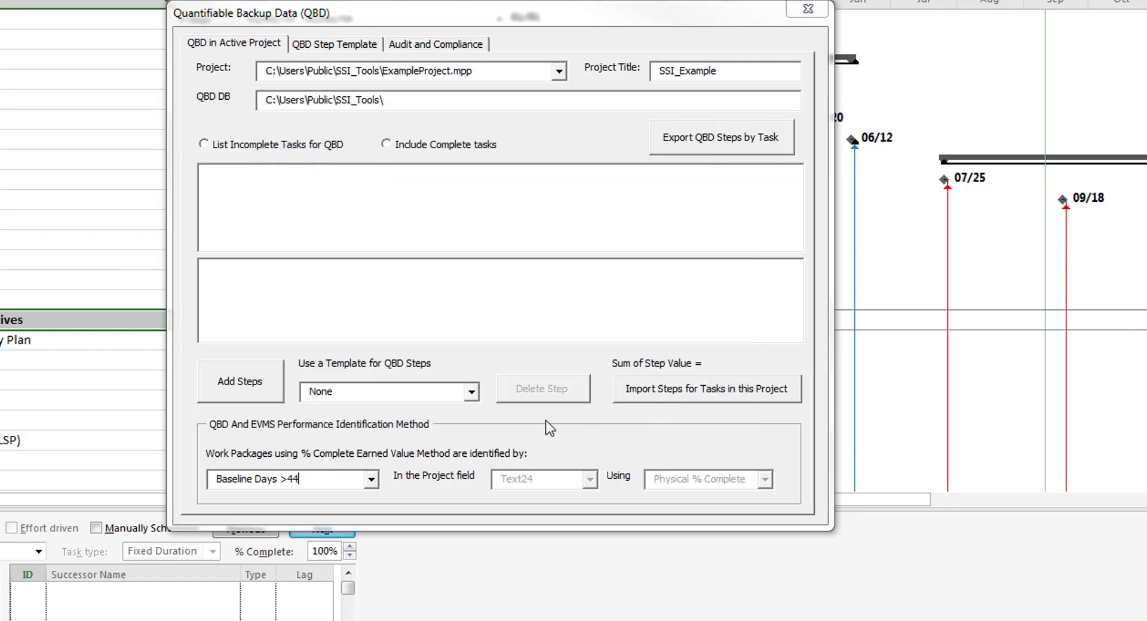
Choose Cobra Letter Codes as the work package identification method and close its code explanation
left_click(372, 478)
left_click(306, 510)
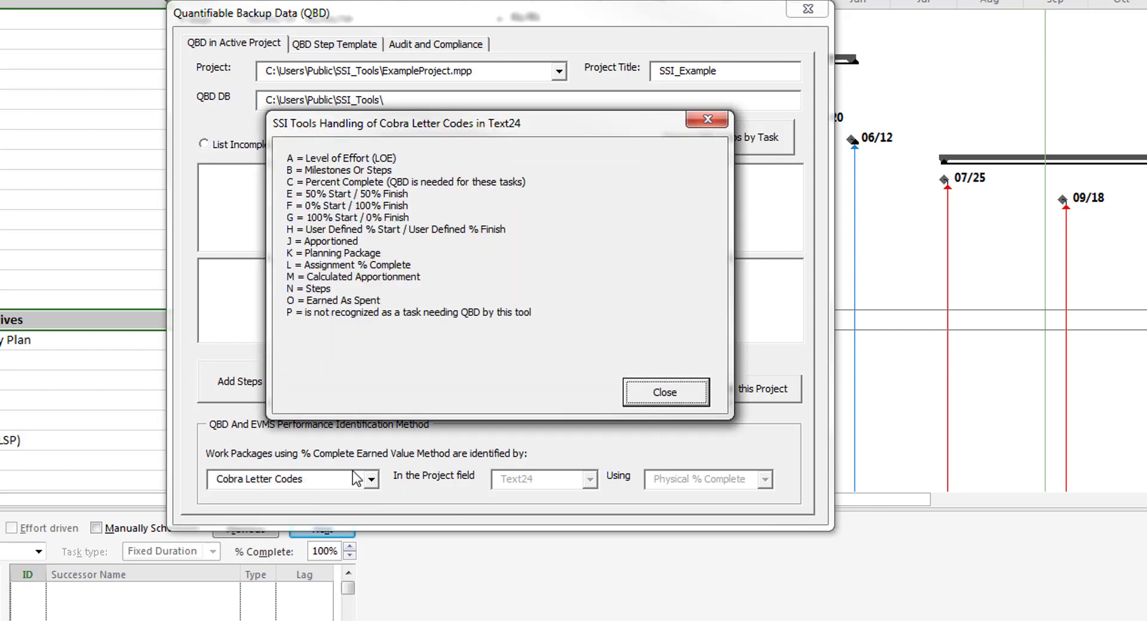
left_click(665, 392)
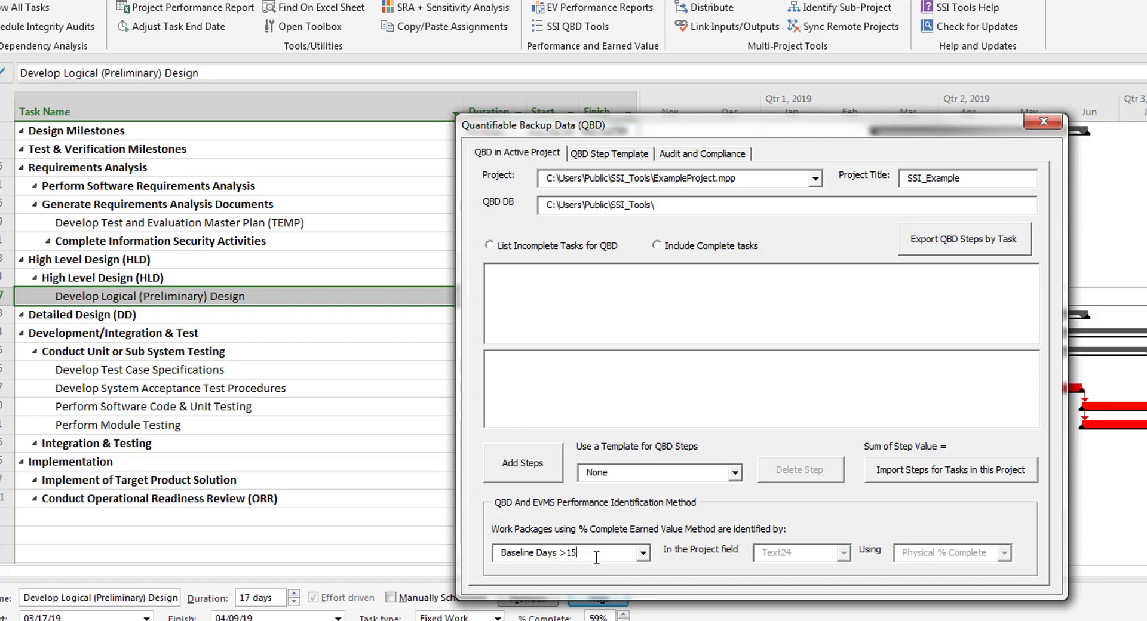
List the incomplete tasks for QBD and select Develop Test and Evaluation Master Plan (TEMP)
left_click(490, 245)
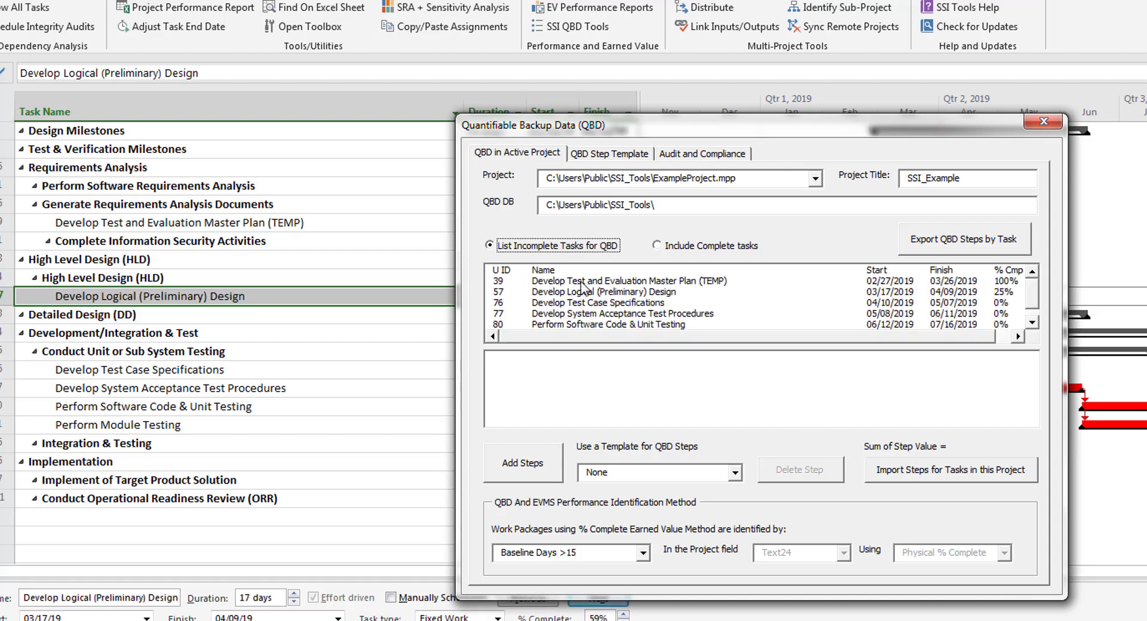
left_click(581, 283)
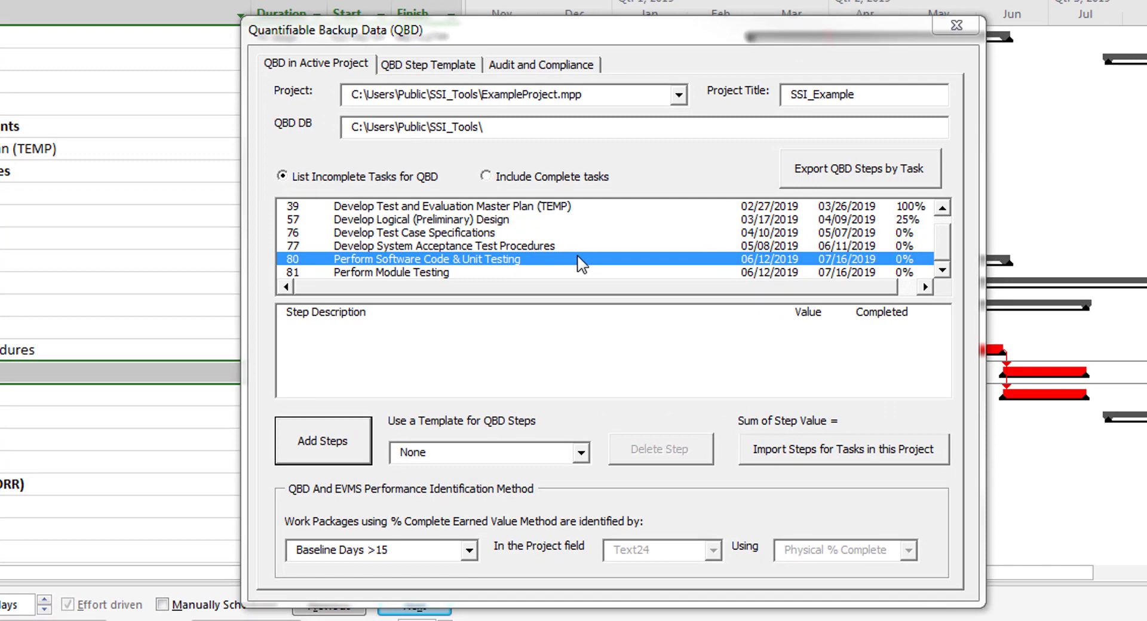
Add a QBD step named Code Completed with a step value of 50 to the Perform Software Code & Unit Testing task
left_click(362, 453)
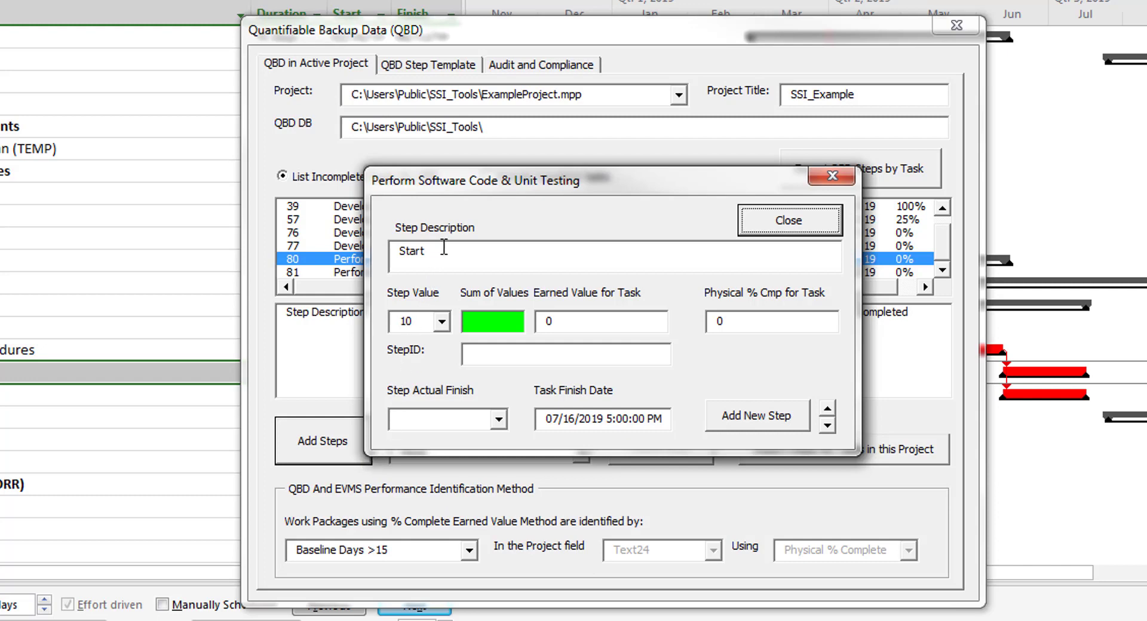
left_click_drag(426, 251, 399, 247)
type("Co")
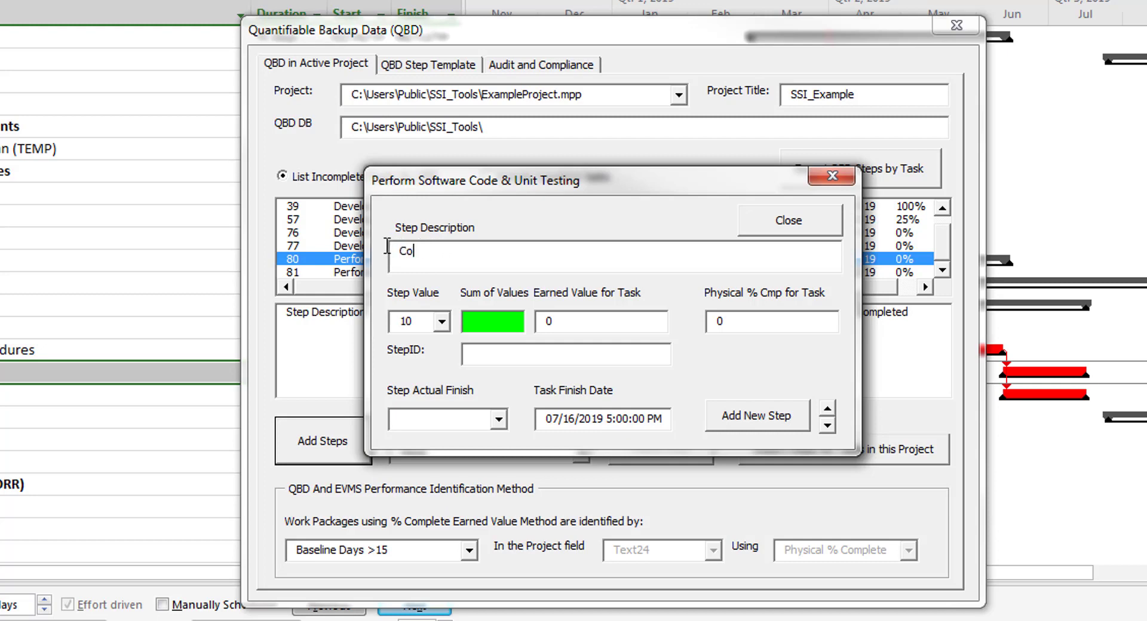
type("de Completed")
left_click_drag(423, 323, 391, 323)
type("50")
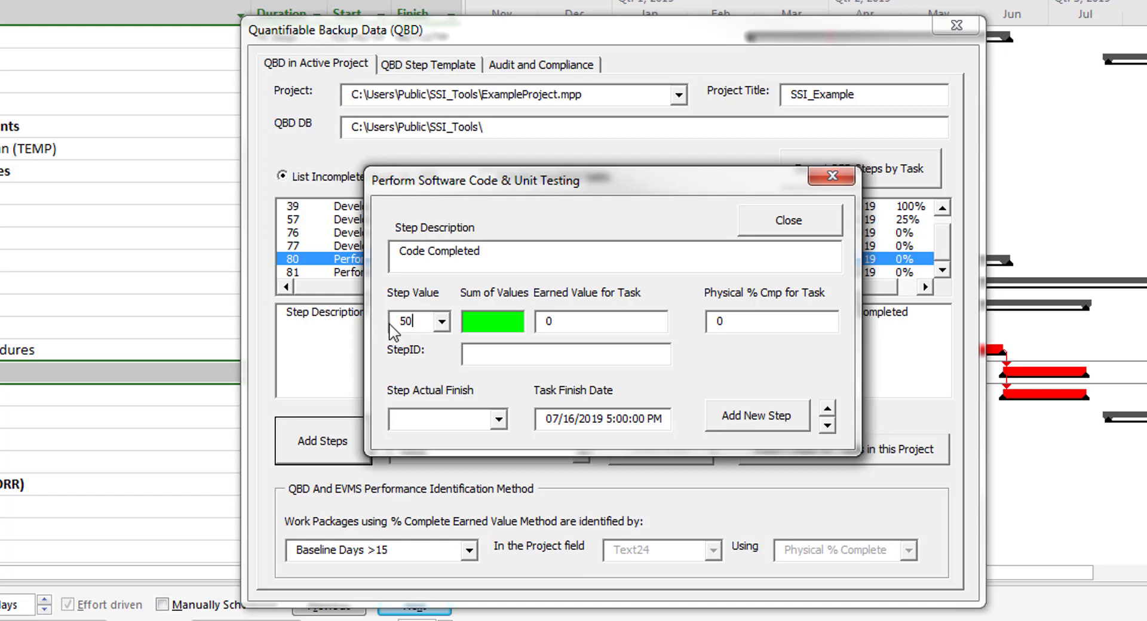
left_click(786, 418)
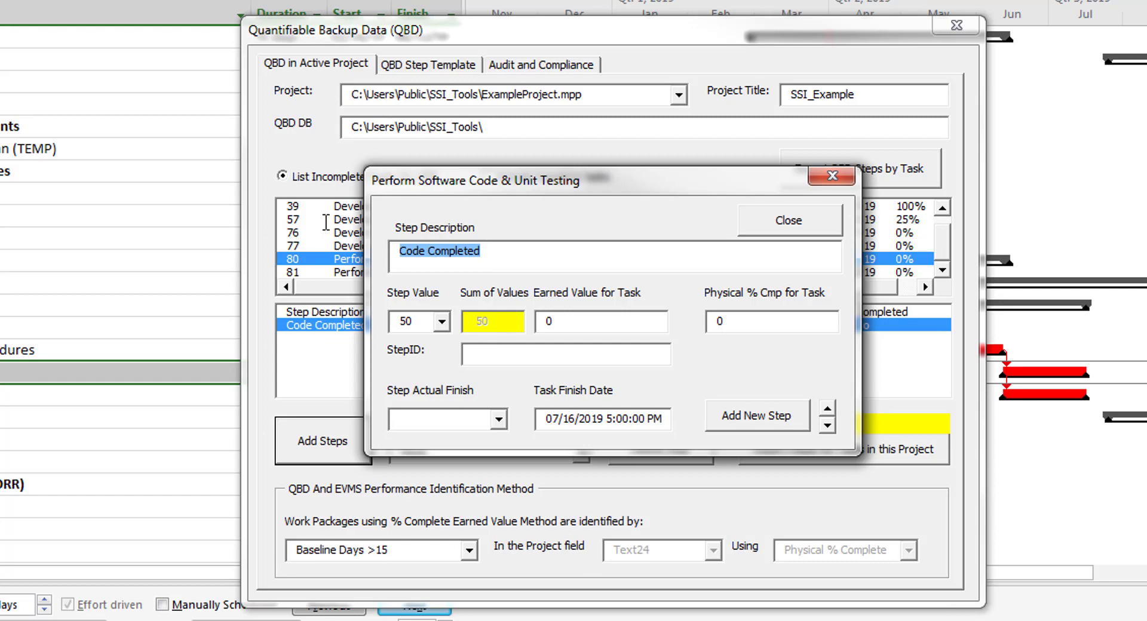
Add a second QBD step named Unit Test Complete with a value of 50 and close the step form
type("Uni")
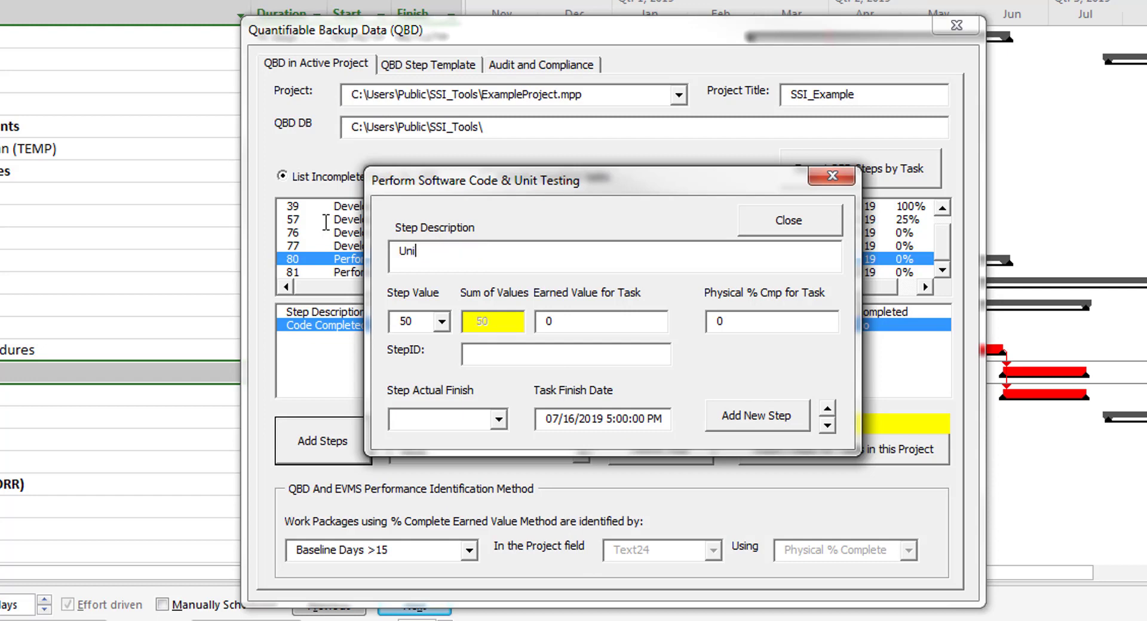
type("t Test Complete")
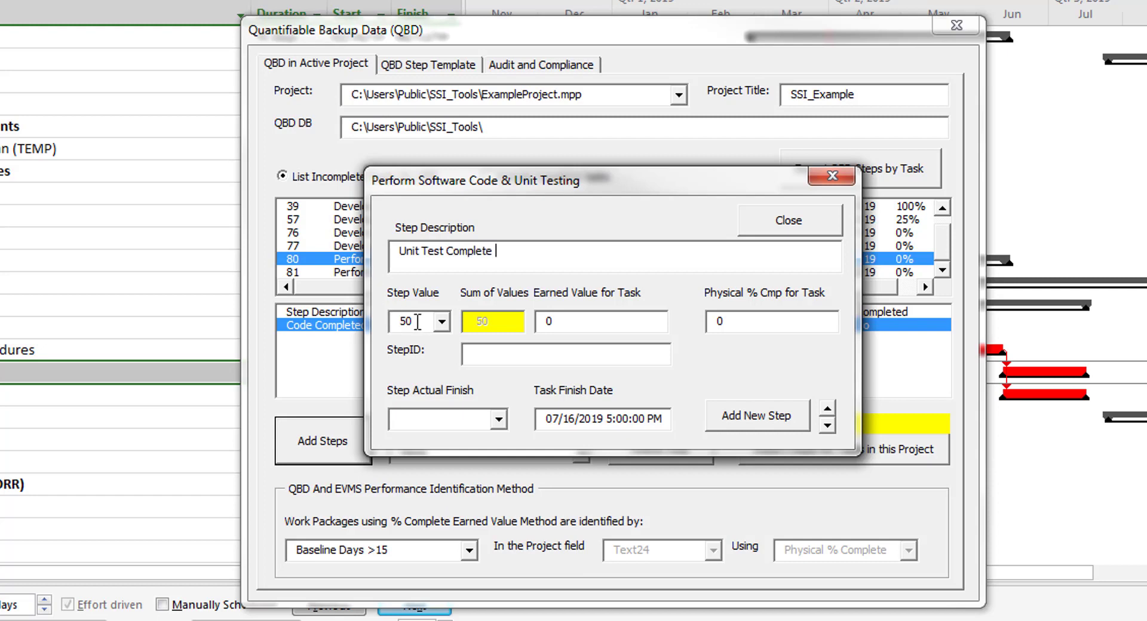
left_click(758, 420)
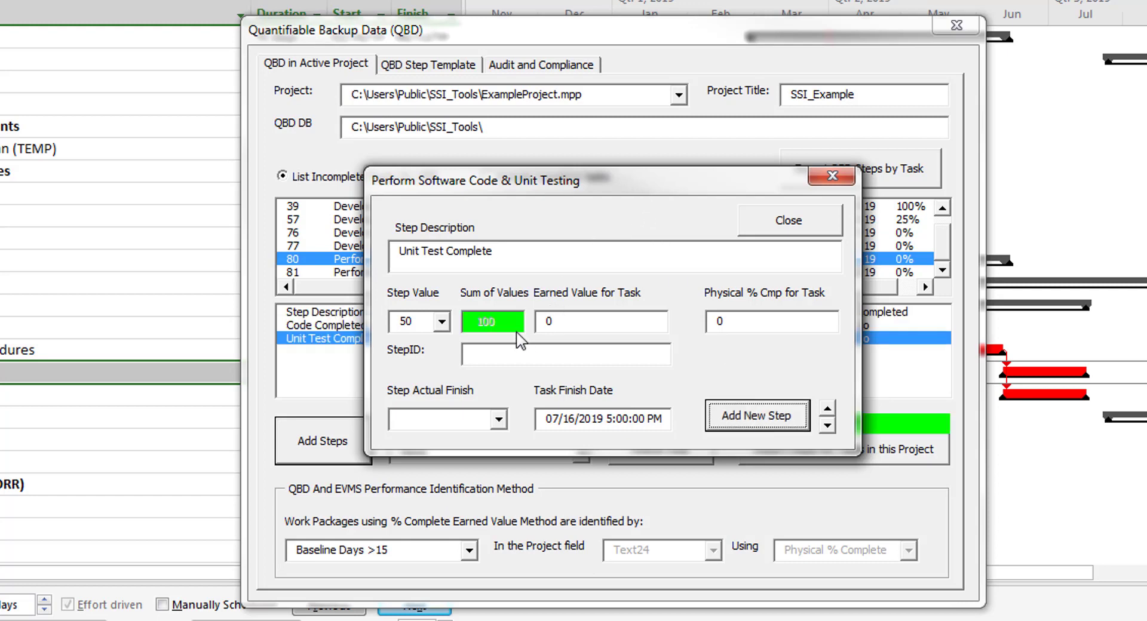
left_click(792, 222)
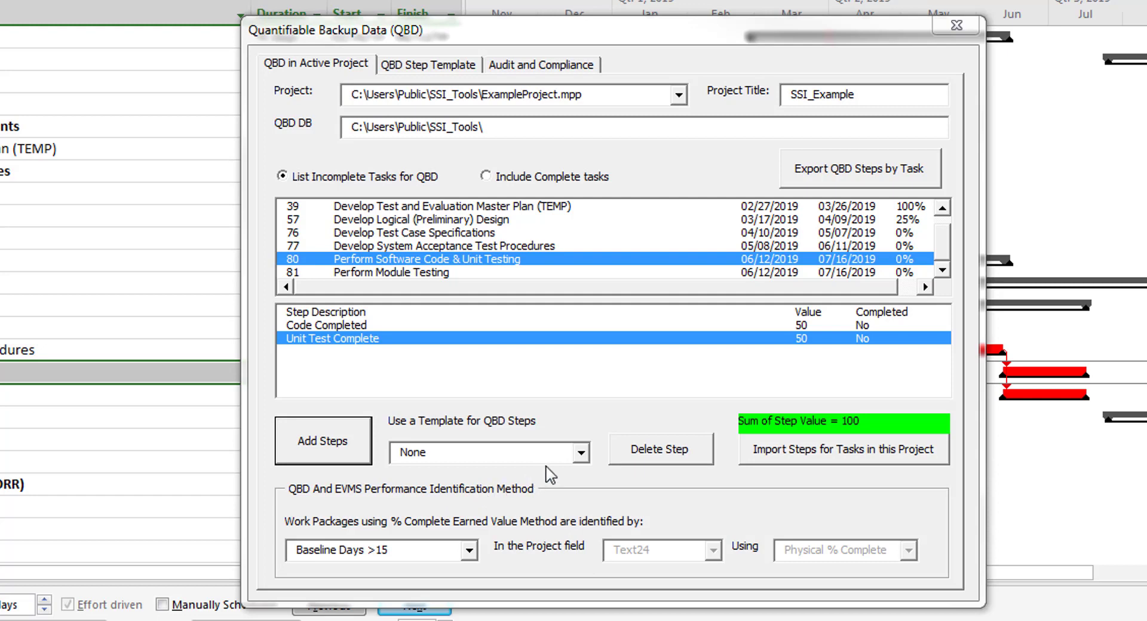
Replace the existing steps of Perform Software Code & Unit Testing with those from the Document CDRL template
left_click(580, 453)
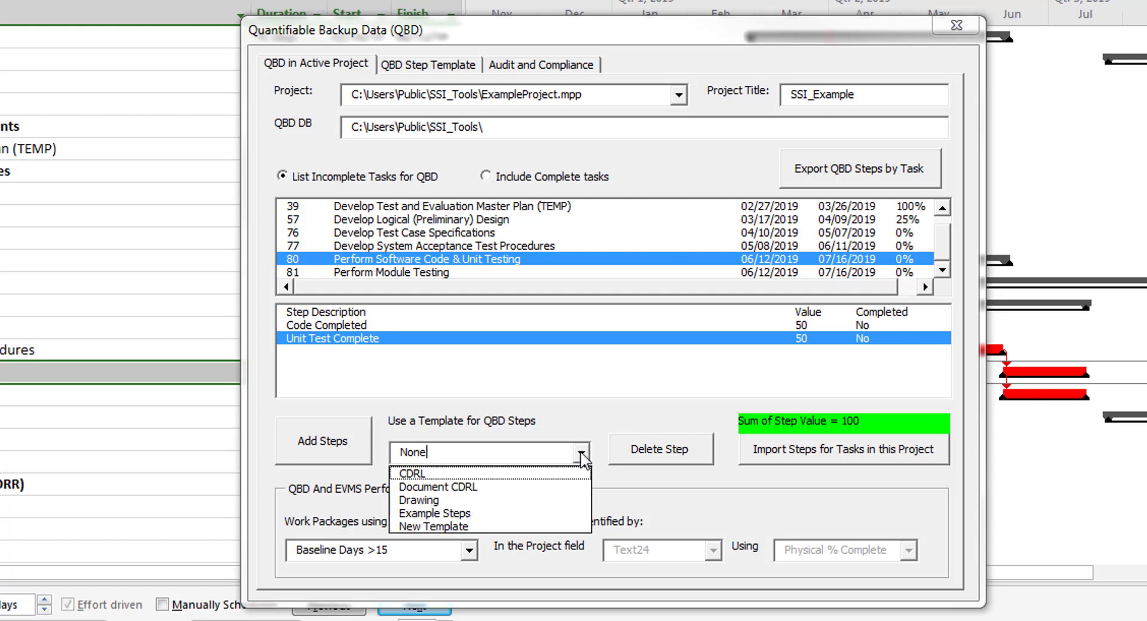
left_click(476, 487)
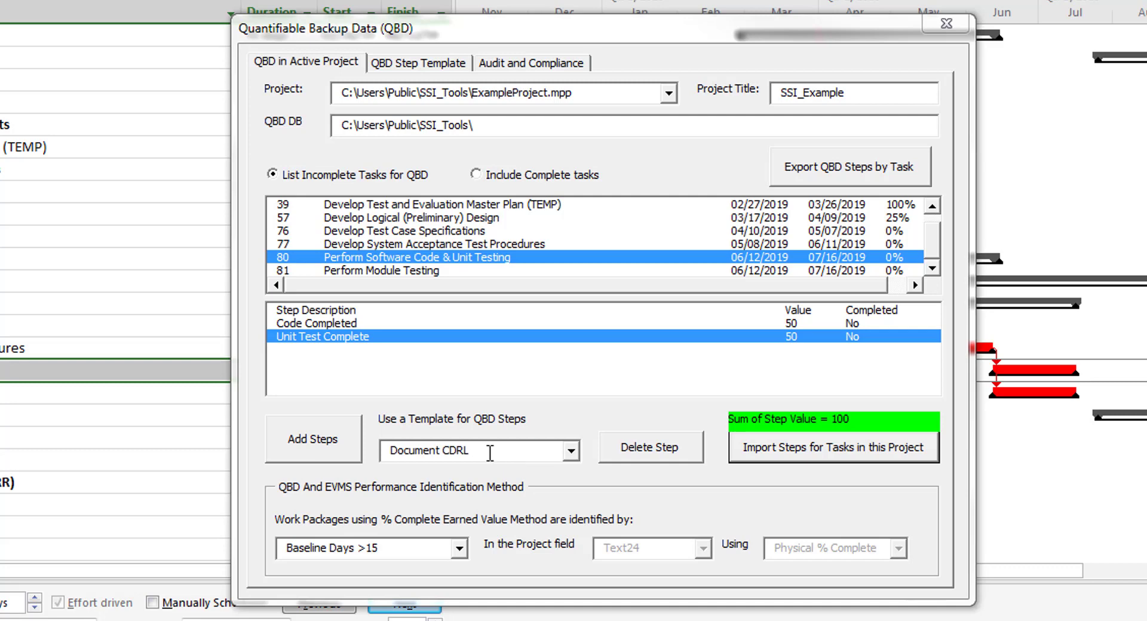
left_click(349, 444)
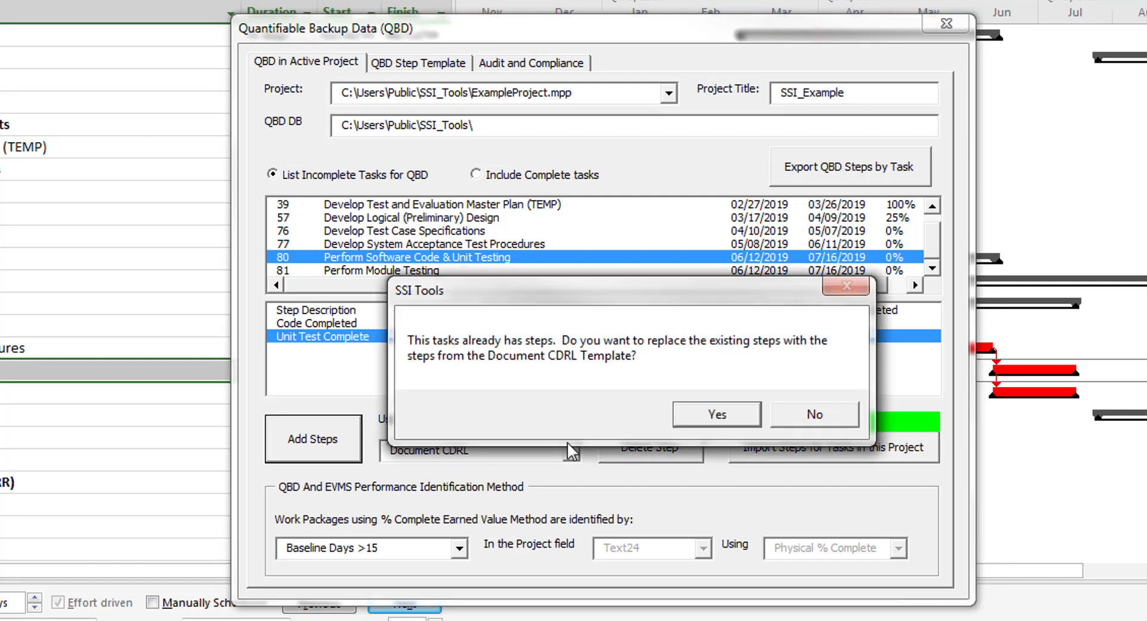
left_click(688, 422)
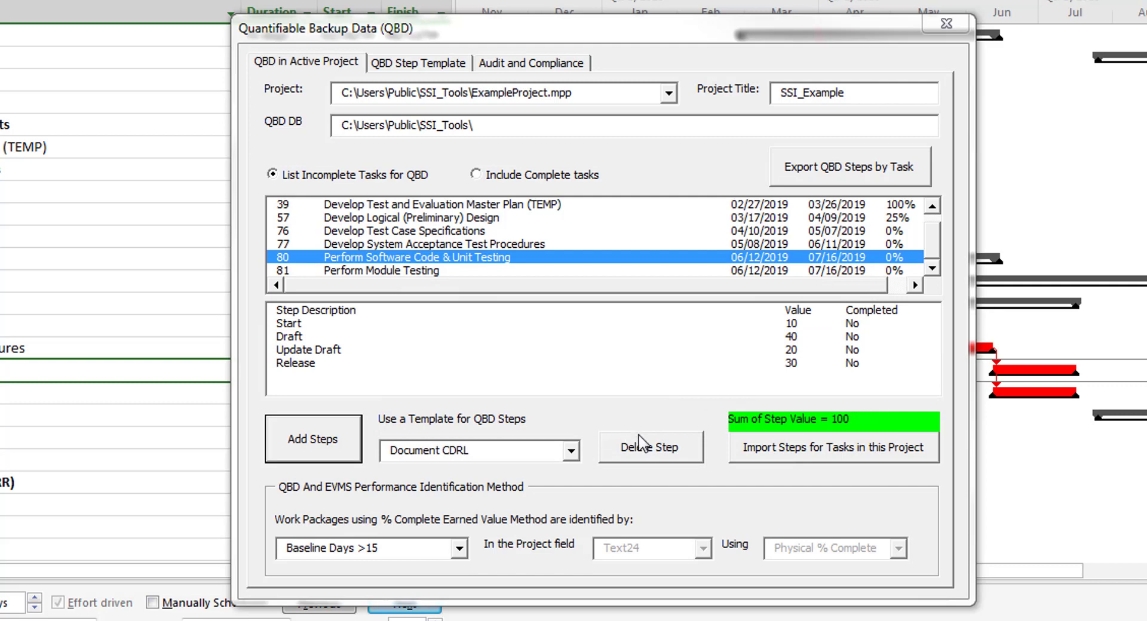
Open the QBD step import for this project's tasks and browse for a source workbook
left_click(750, 454)
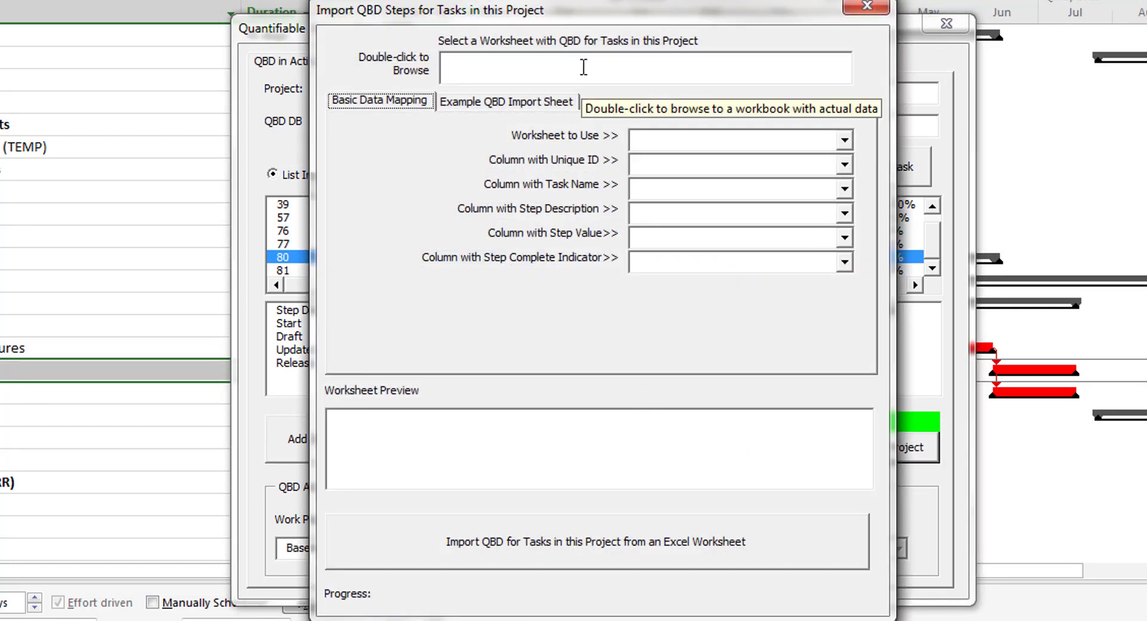
double_click(584, 67)
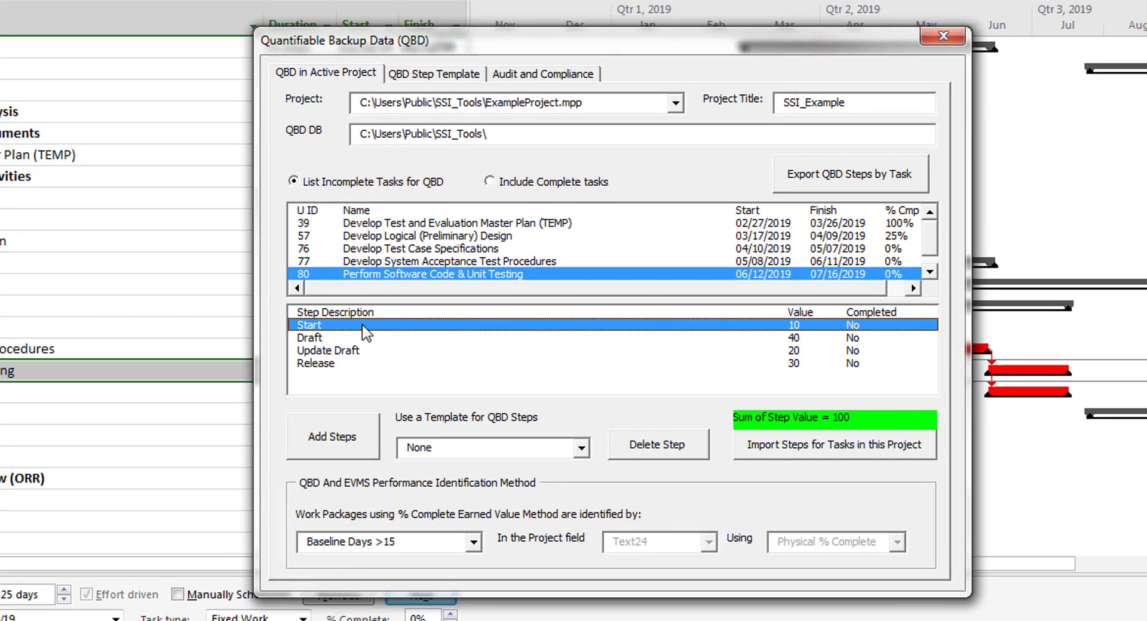
Mark the Start step of Perform Software Code & Unit Testing as finished and update the task's physical percent complete to match the earned value
double_click(428, 309)
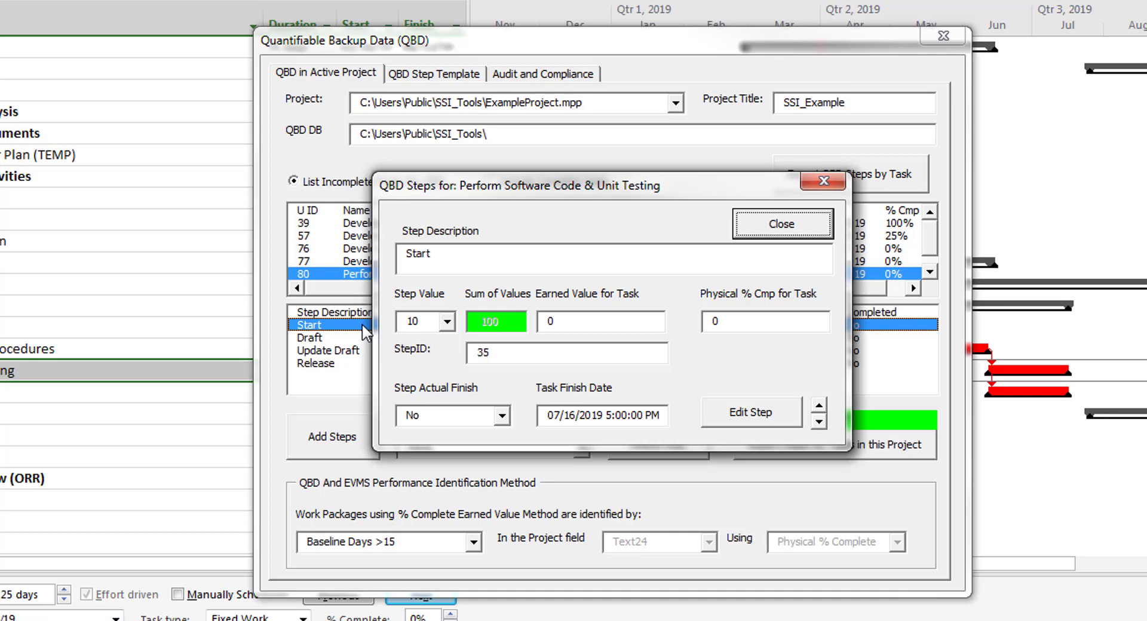
left_click(441, 417)
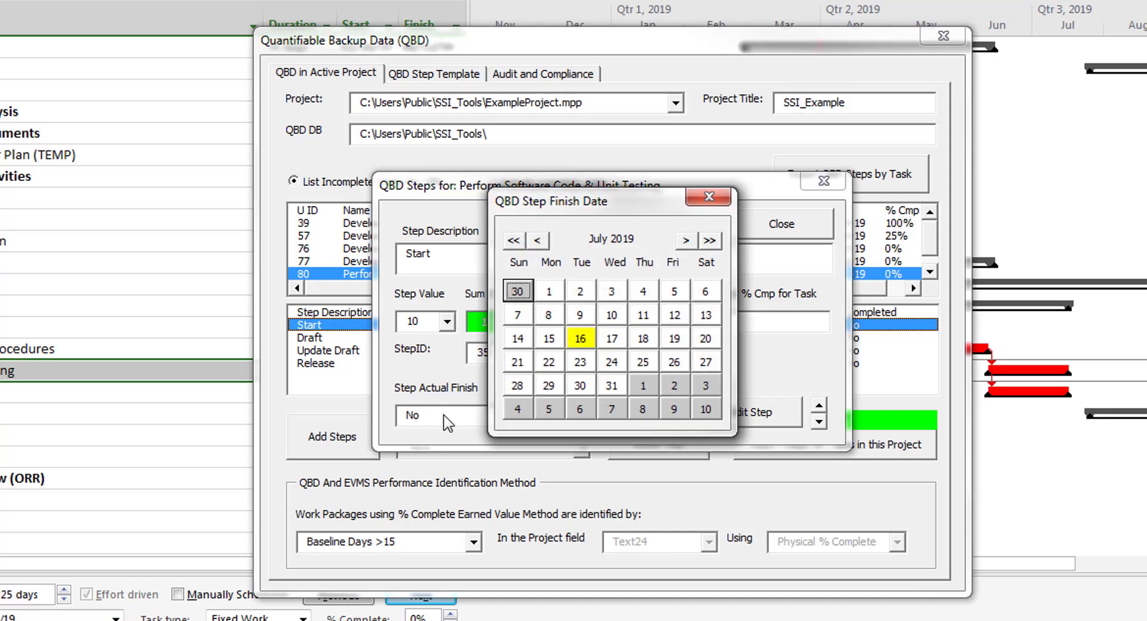
left_click(708, 197)
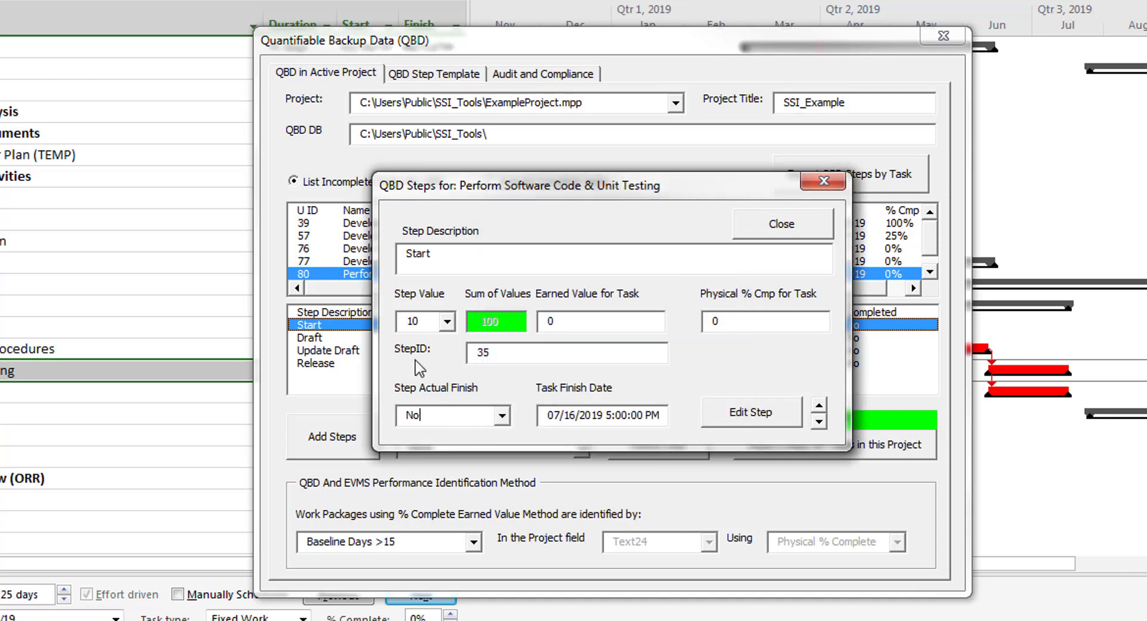
left_click(501, 415)
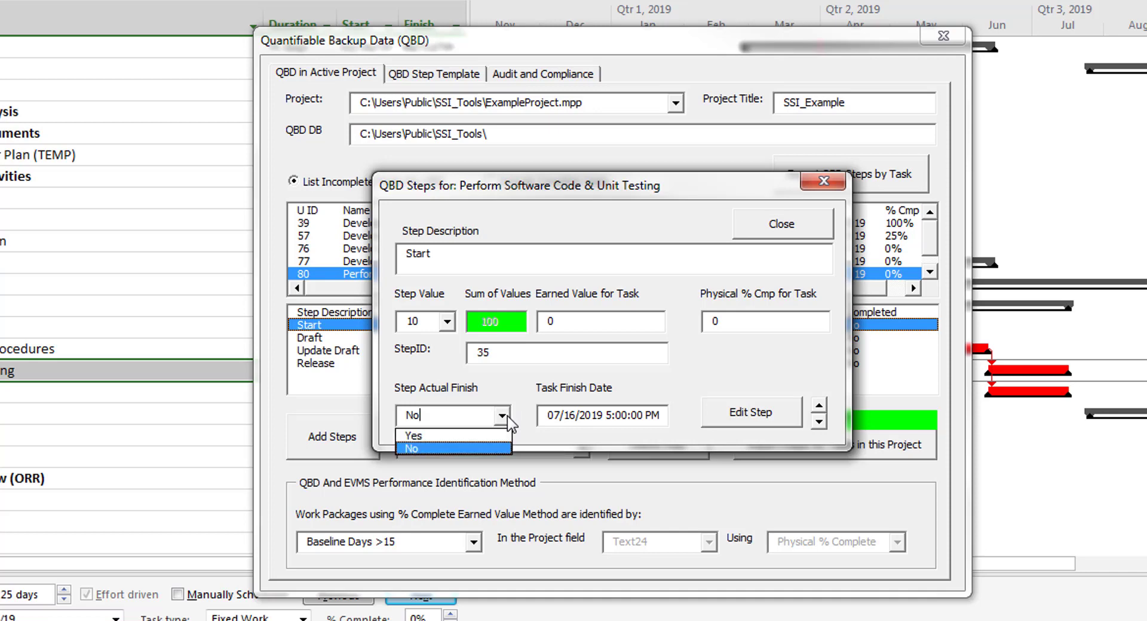
left_click(454, 437)
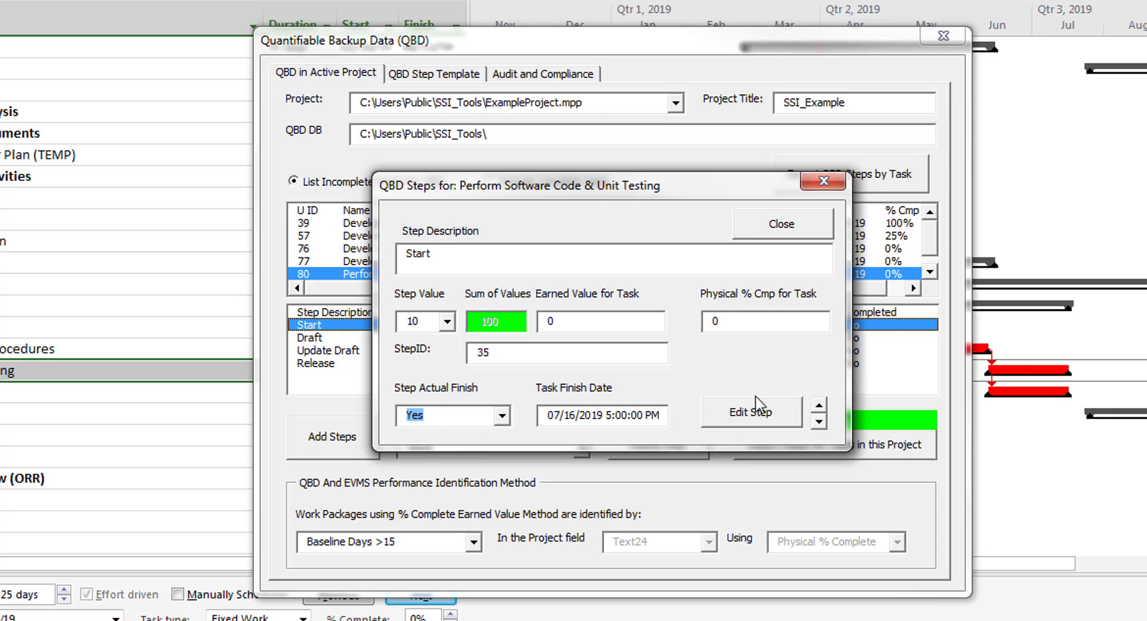
left_click(766, 419)
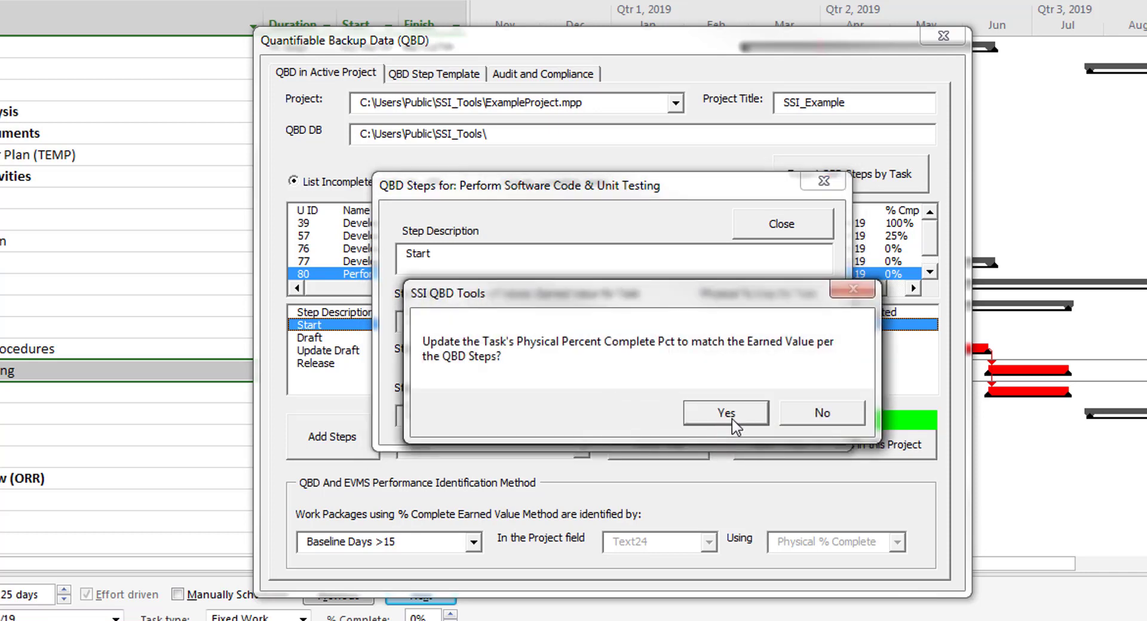
left_click(732, 419)
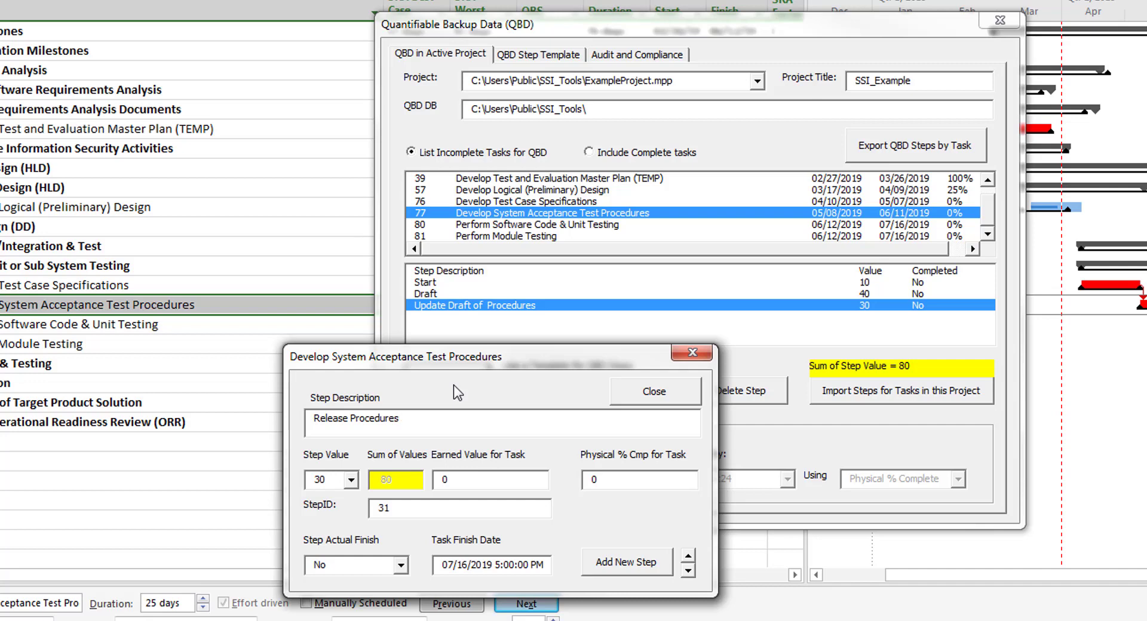
Add a Release Procedures step with a value of 30 to the Develop System Acceptance Test Procedures task
left_click(658, 568)
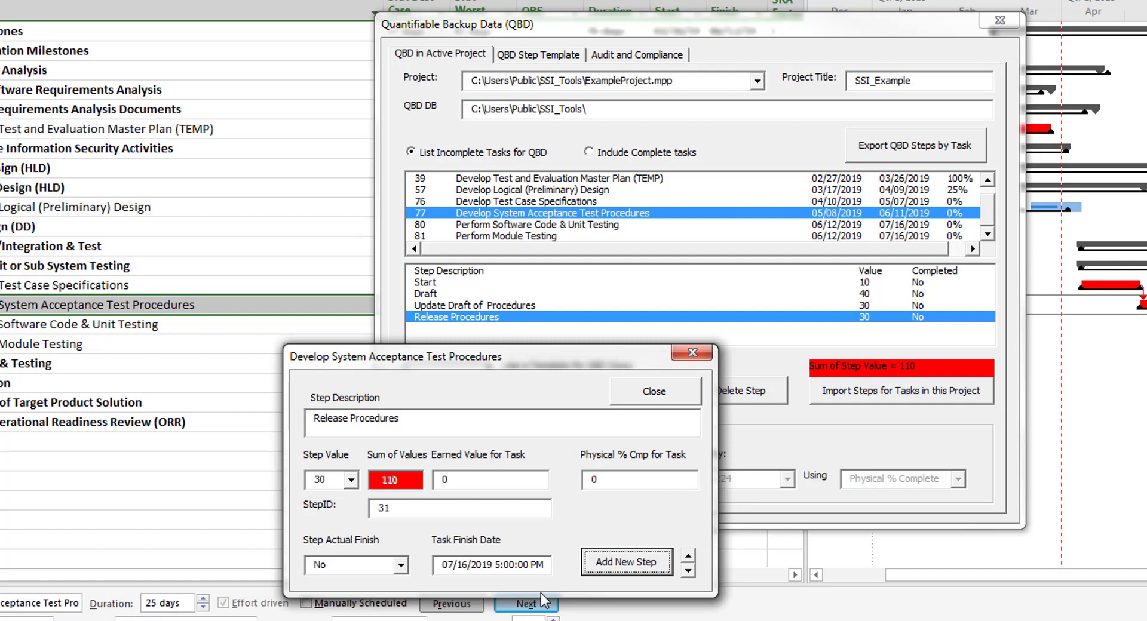
Set the value of the Release Procedures step in Develop System Acceptance Test Procedures to 20 and finish editing the step
left_click(672, 395)
left_click(504, 318)
double_click(504, 317)
left_click(503, 278)
type("20")
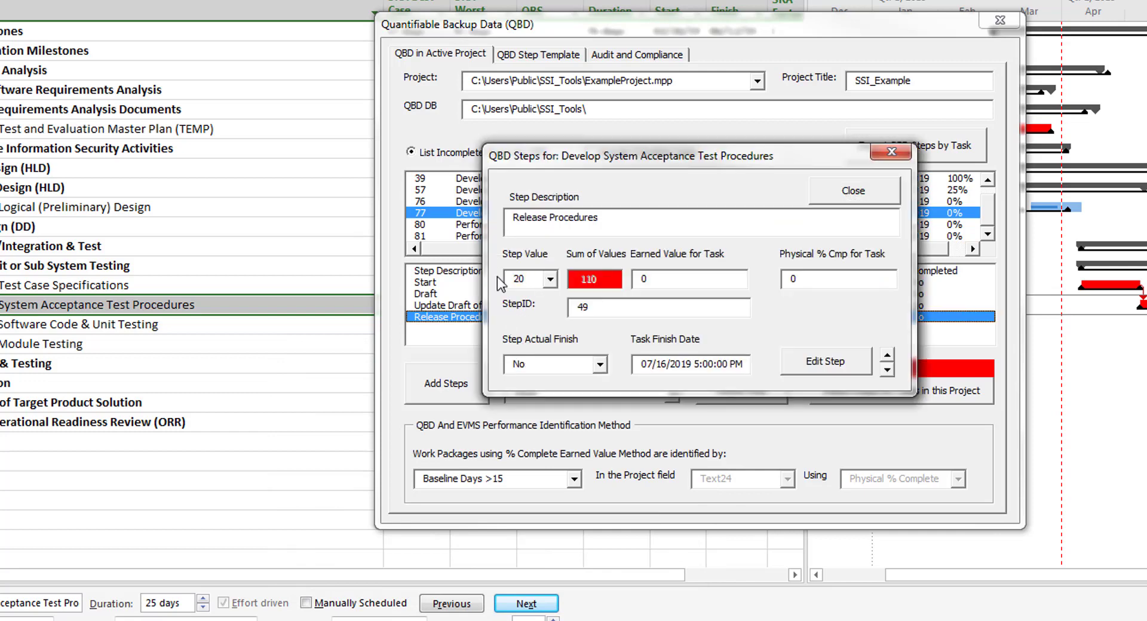
left_click(810, 364)
left_click_drag(778, 156, 610, 241)
left_click(667, 273)
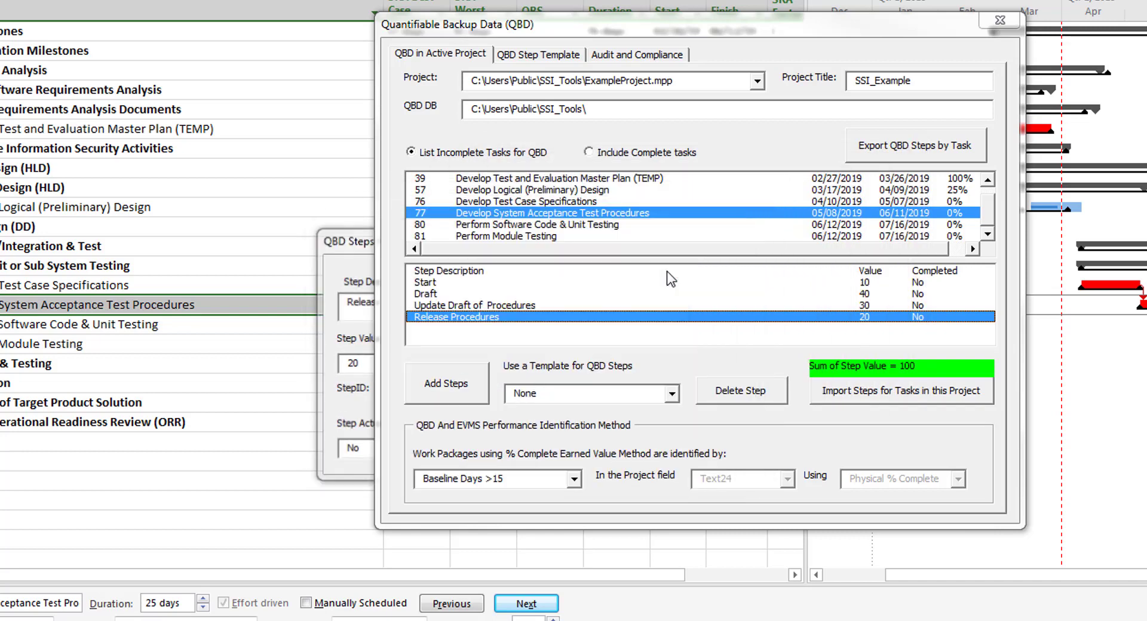
Export the QBD steps by task to Excel and fit the widths of columns A to H to their contents
left_click(892, 153)
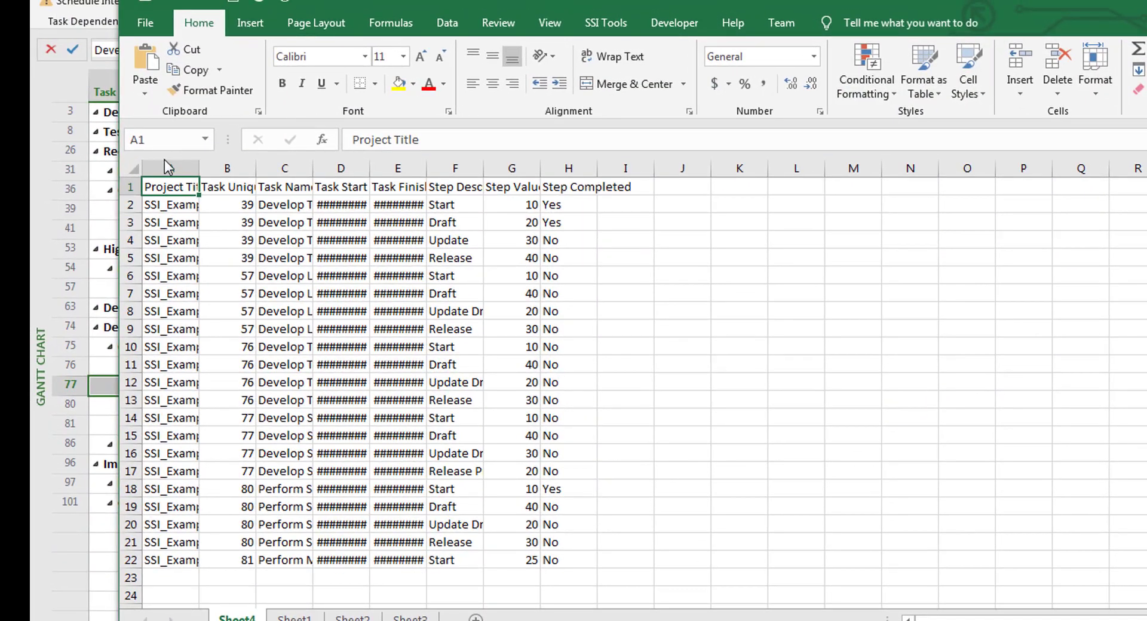
left_click_drag(171, 166, 592, 171)
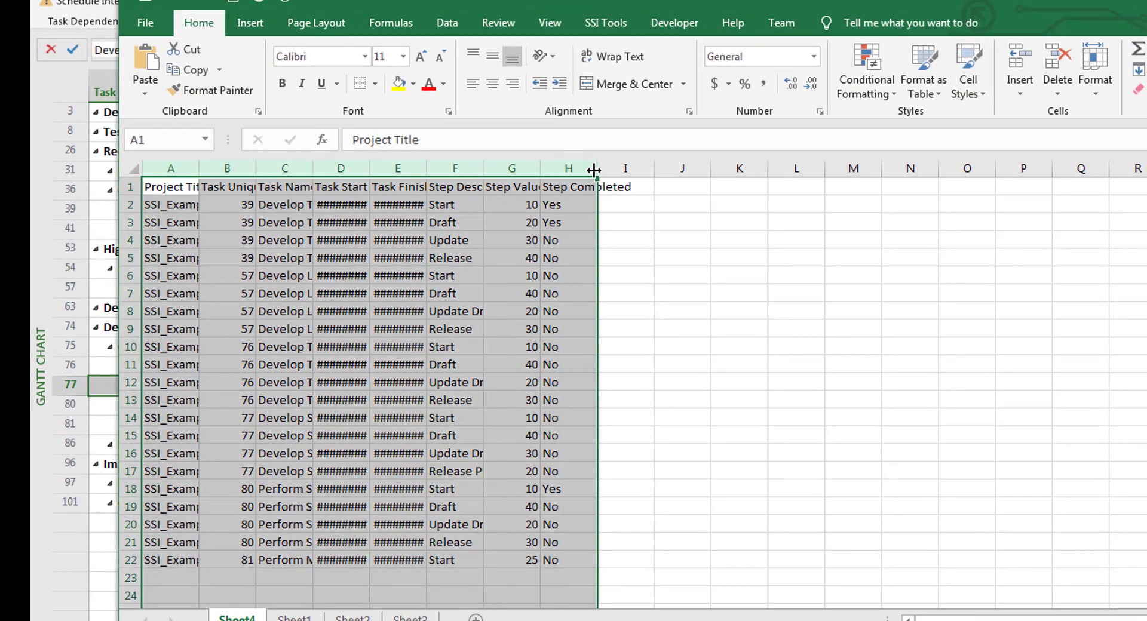
double_click(592, 171)
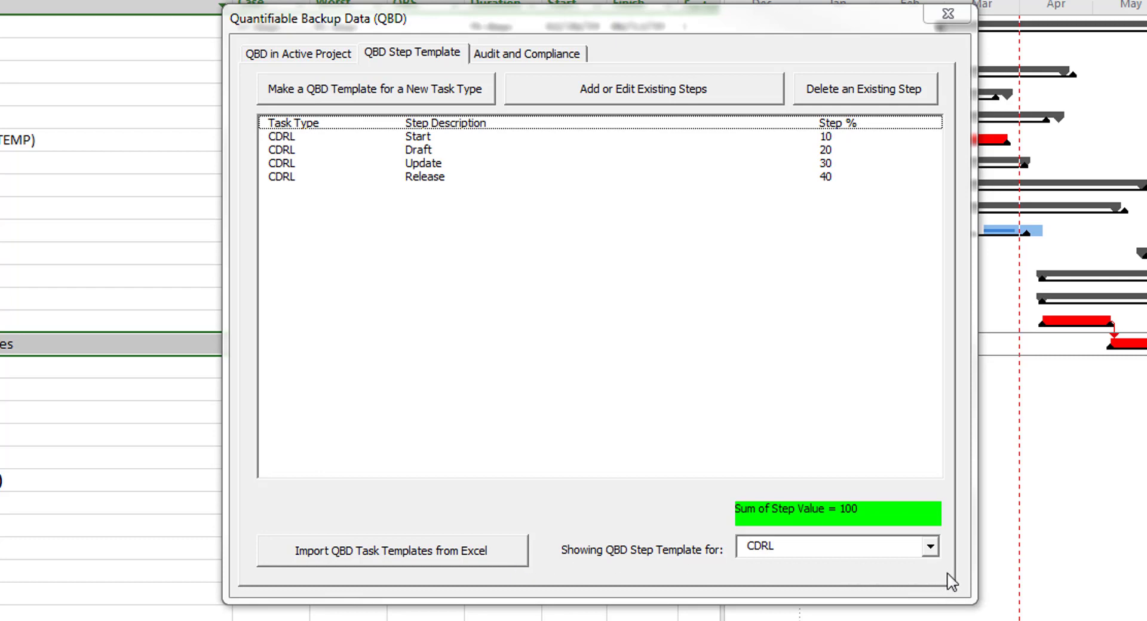
Show the QBD step template for the Document CDRL task type
left_click(930, 546)
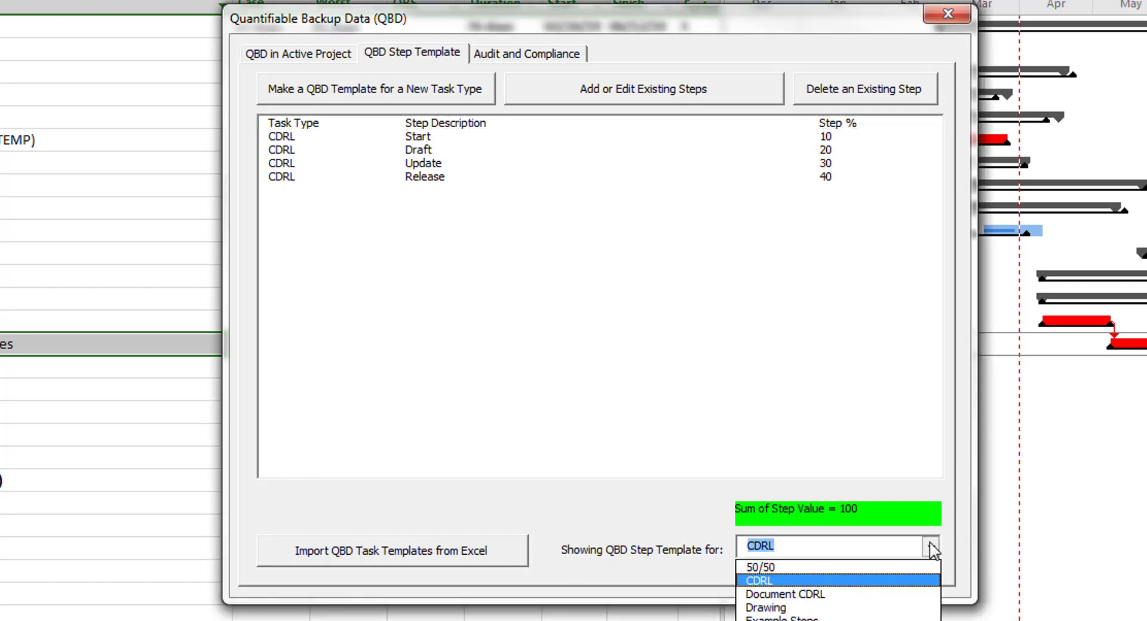
left_click(813, 595)
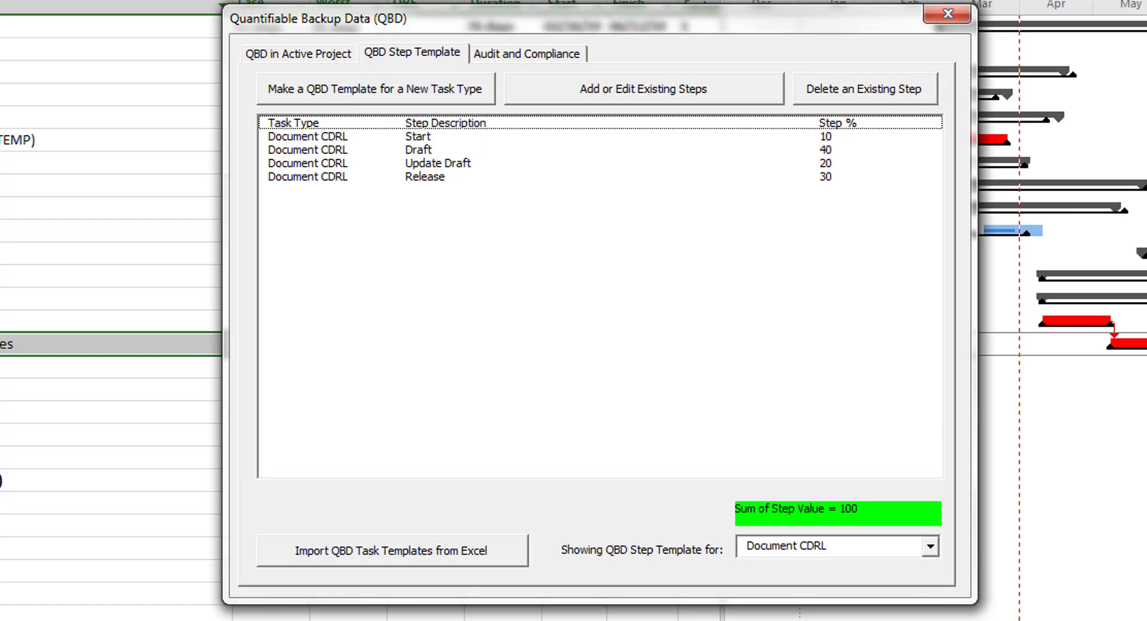
Review how percent-complete work packages are identified, and audit the project for tasks without required QBD steps
left_click(570, 55)
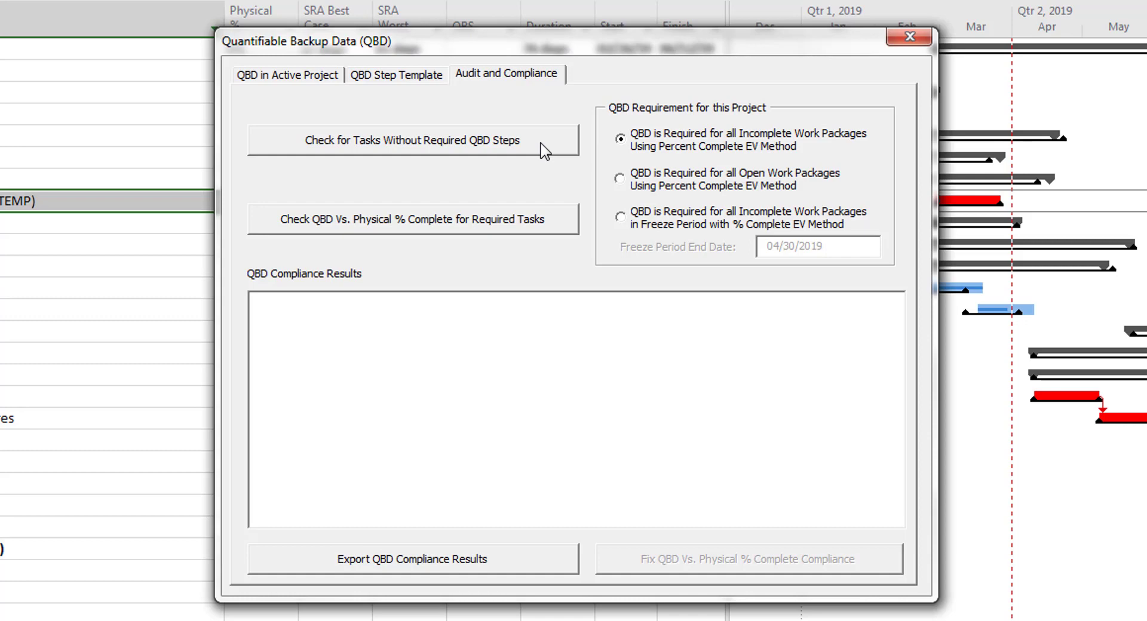
left_click(338, 77)
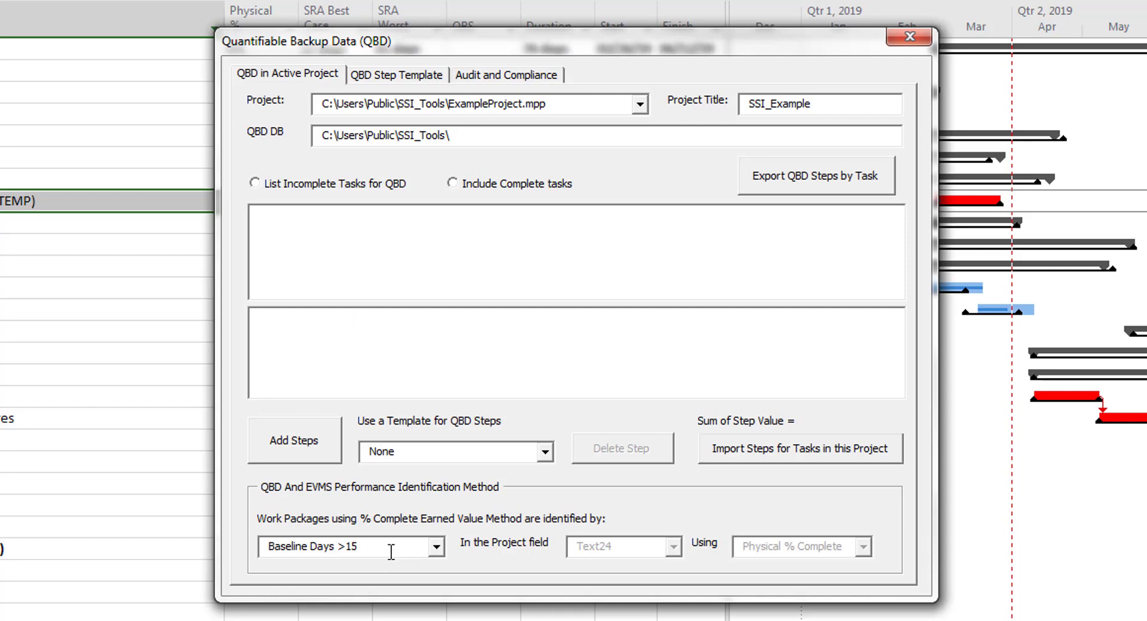
left_click(552, 73)
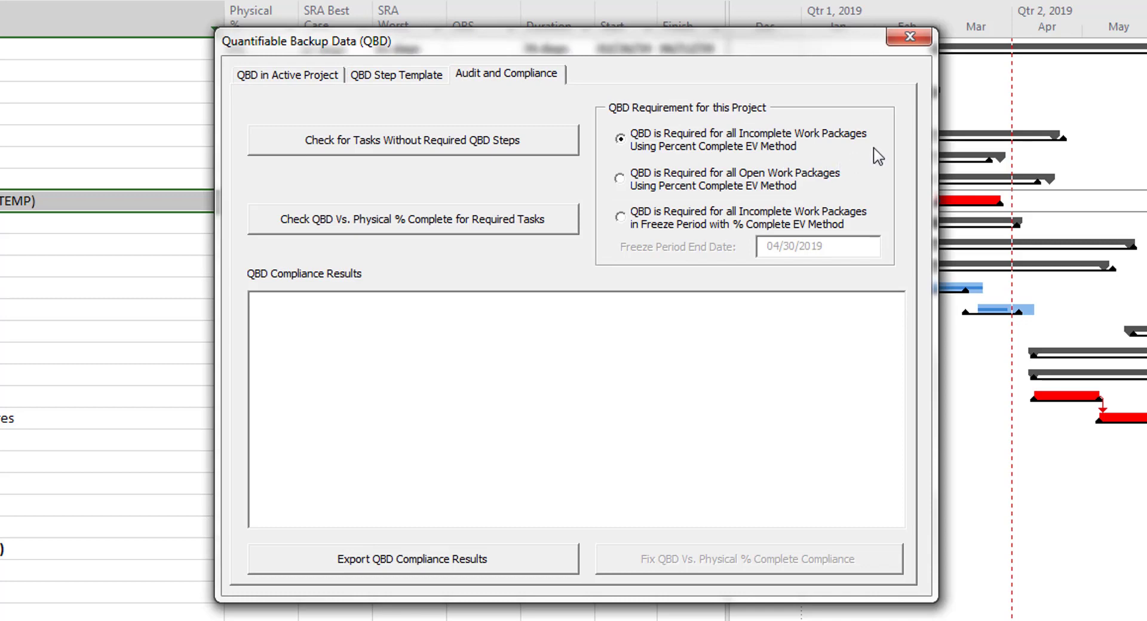
left_click(560, 145)
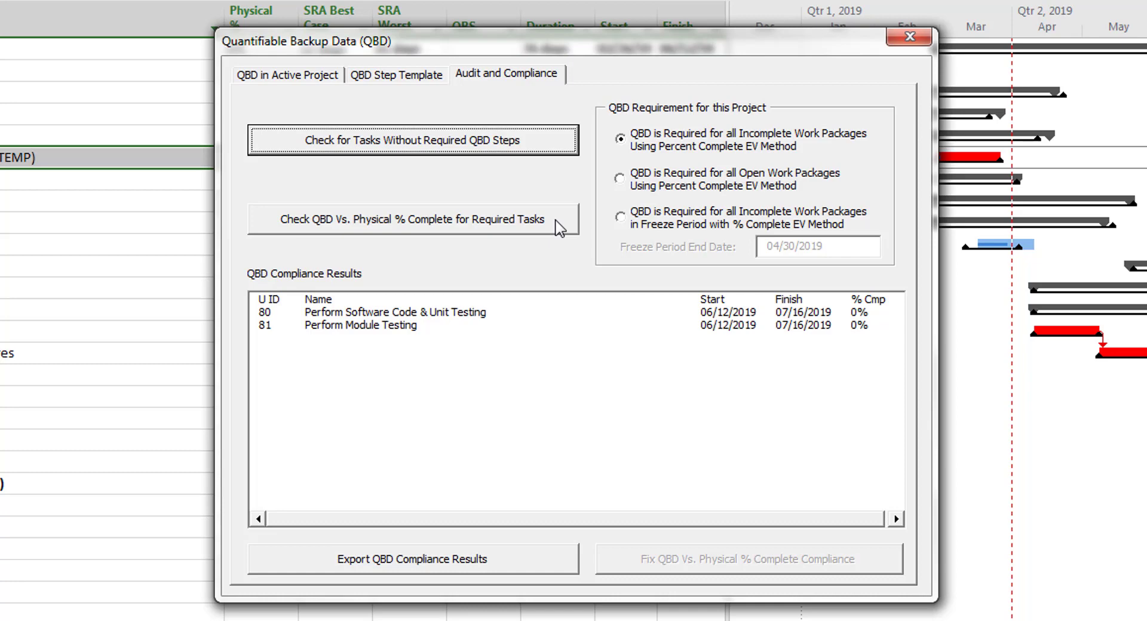
Check QBD against physical % complete for required tasks and fix the mismatch on Develop Test and Evaluation Master Plan (TEMP)
left_click(560, 227)
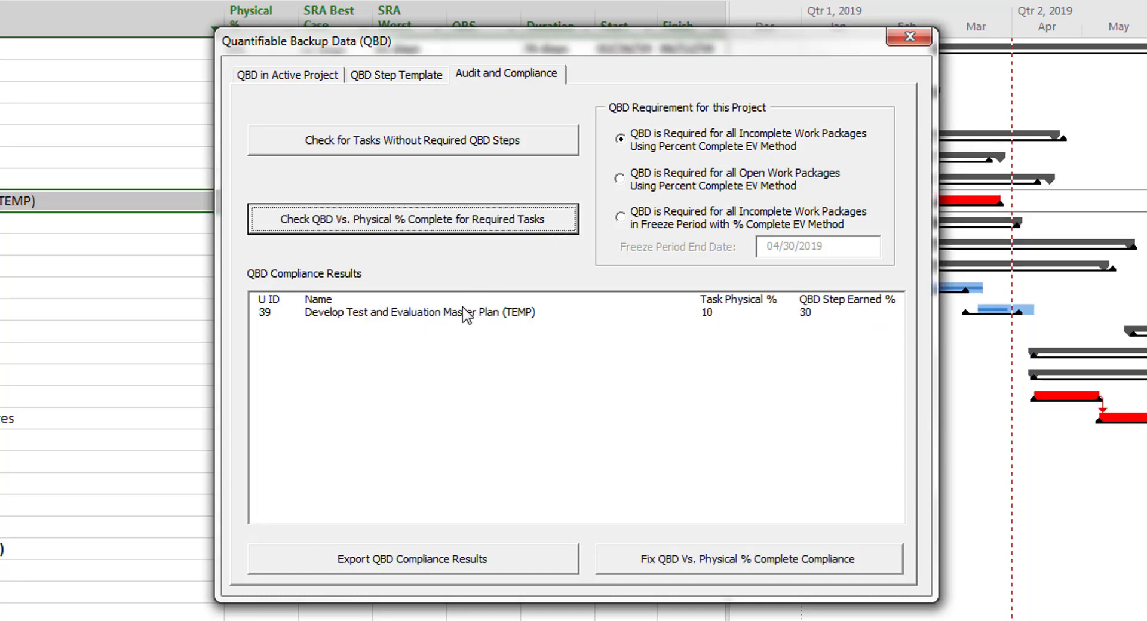
left_click(465, 309)
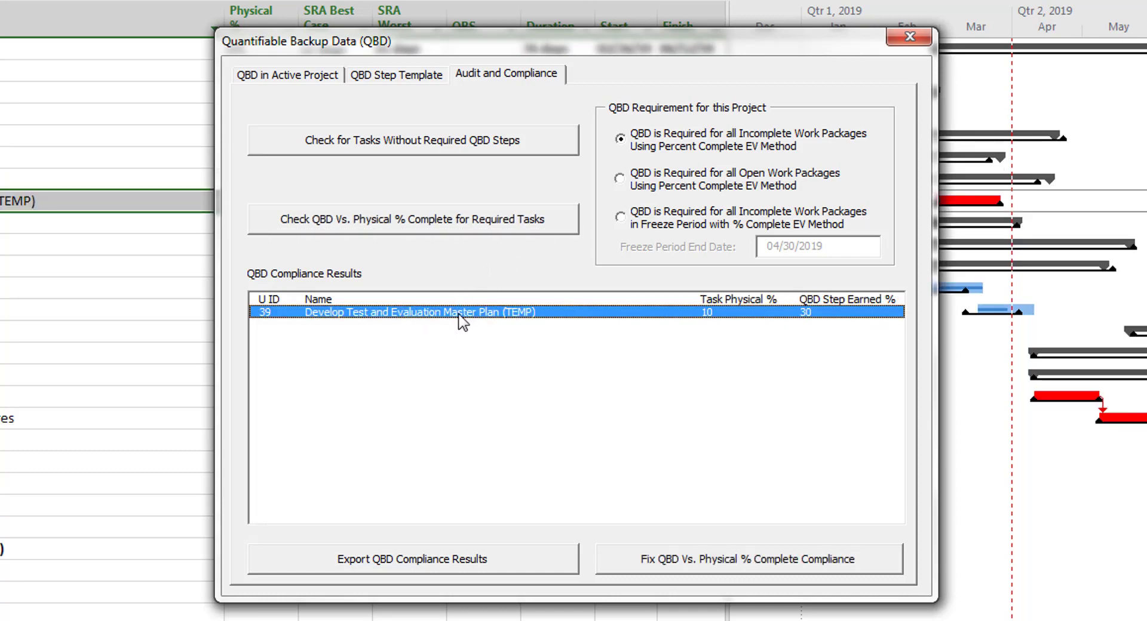
left_click(616, 562)
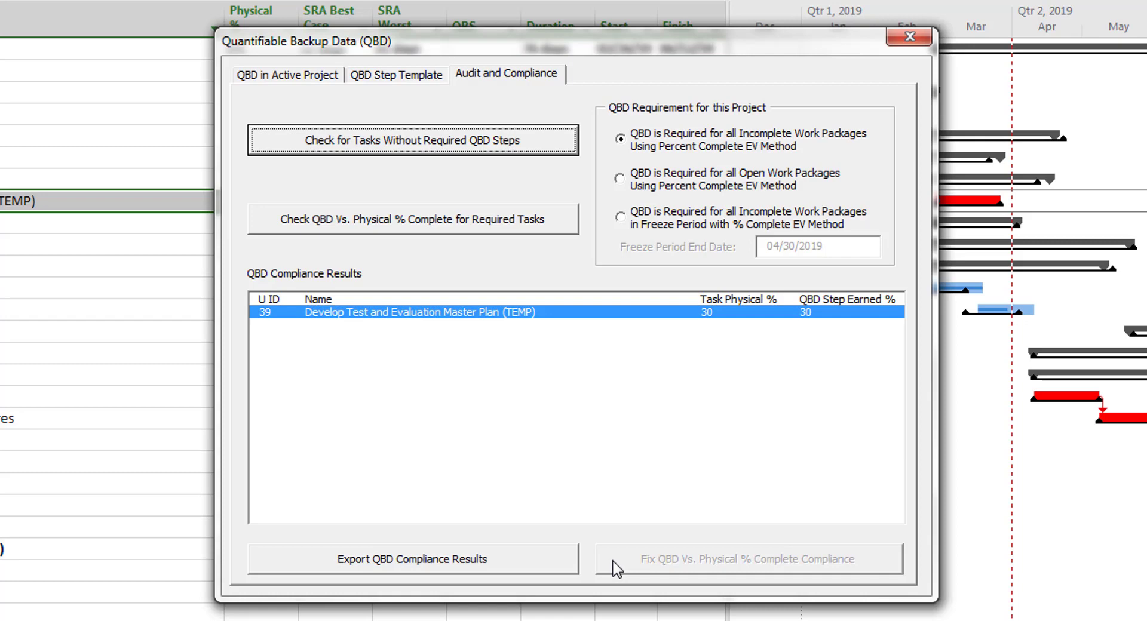
Export the QBD compliance results to Excel and fit the widths of columns A to F to their contents
left_click(544, 567)
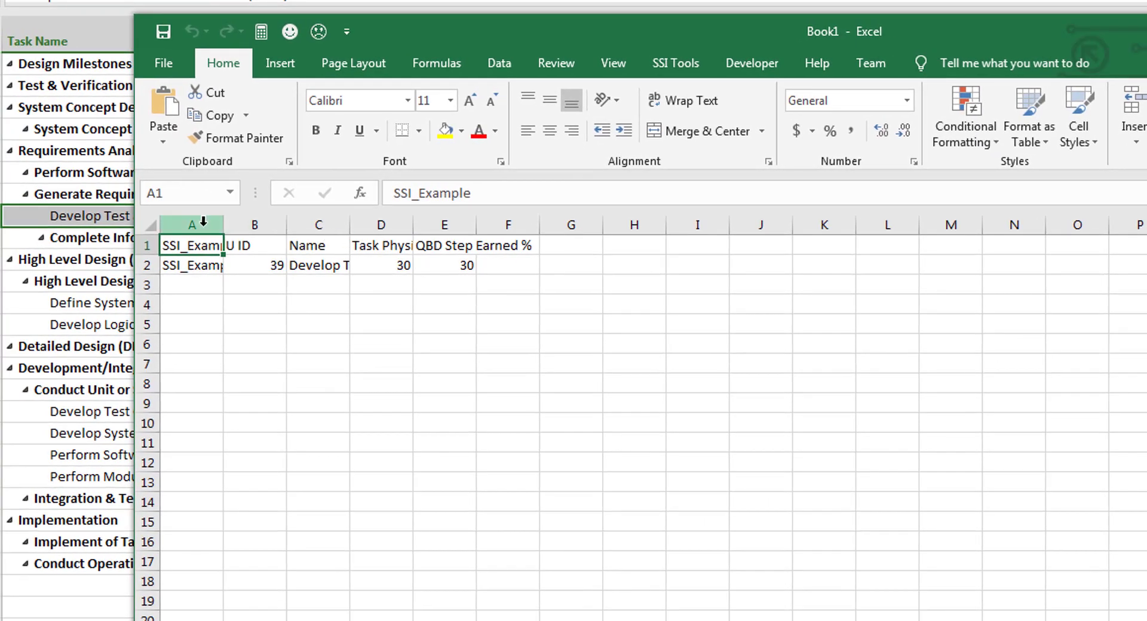
left_click_drag(203, 222, 517, 226)
double_click(540, 225)
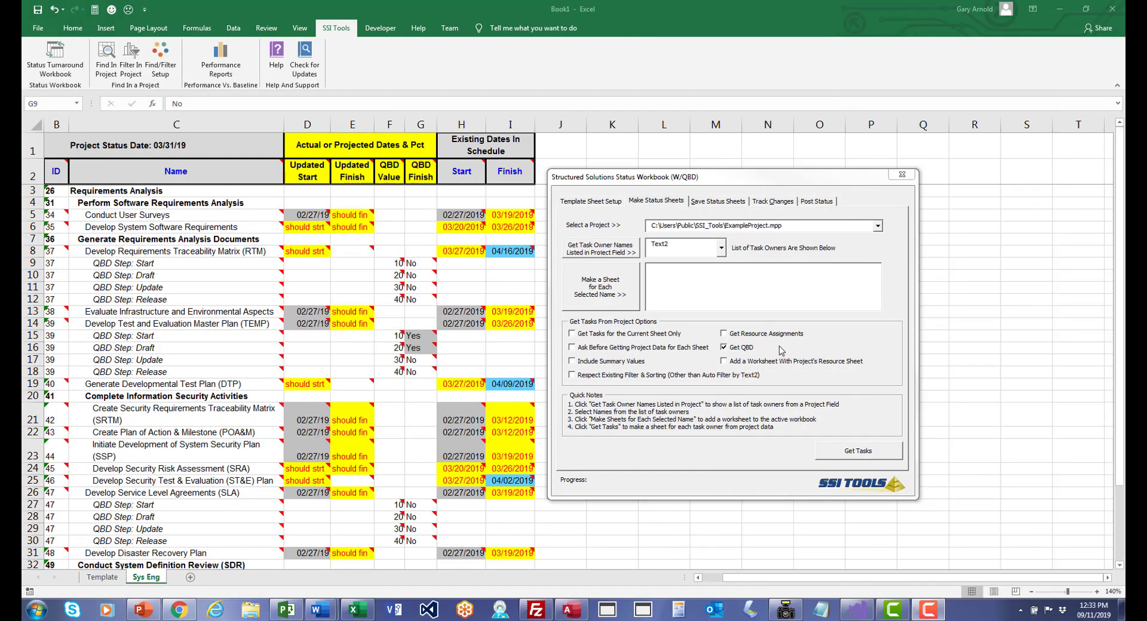
Turn the Get QBD option for the status sheets off and back on
left_click(781, 351)
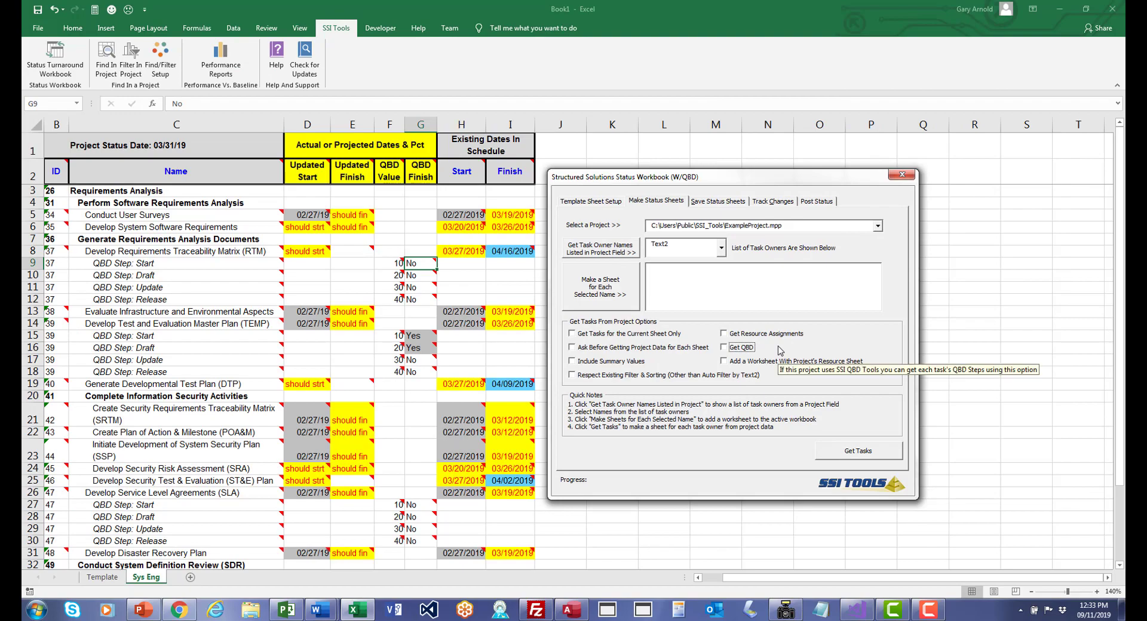
left_click(780, 351)
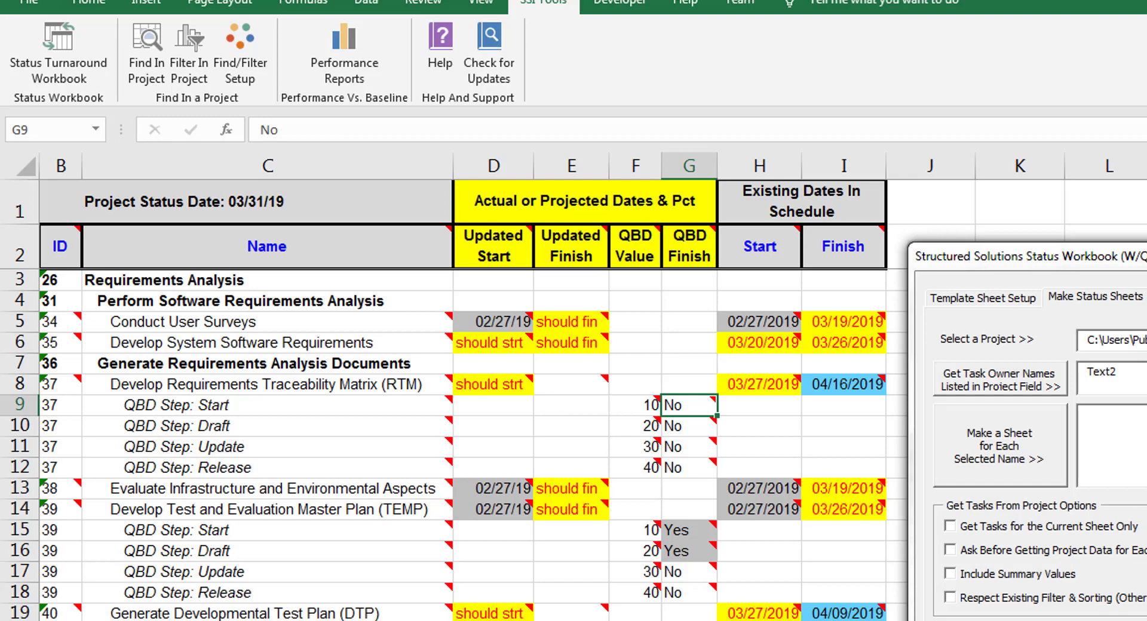
View the QBD Finish choices for the Start step of Develop Requirements Traceability Matrix (RTM) and the field mapping for posting status
left_click(697, 408)
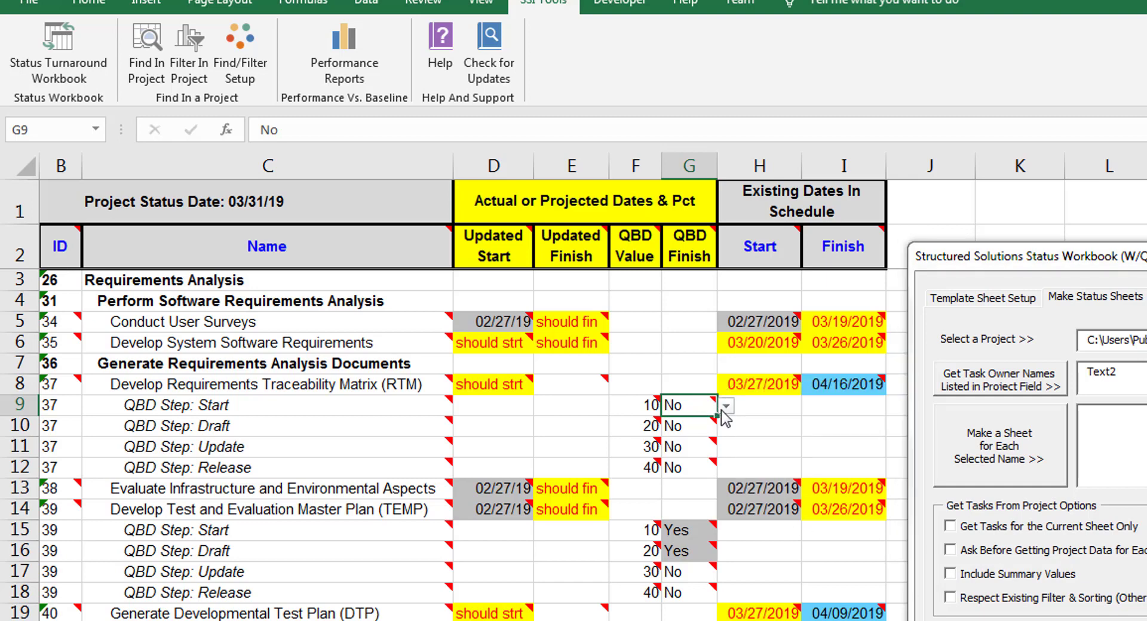
left_click(725, 406)
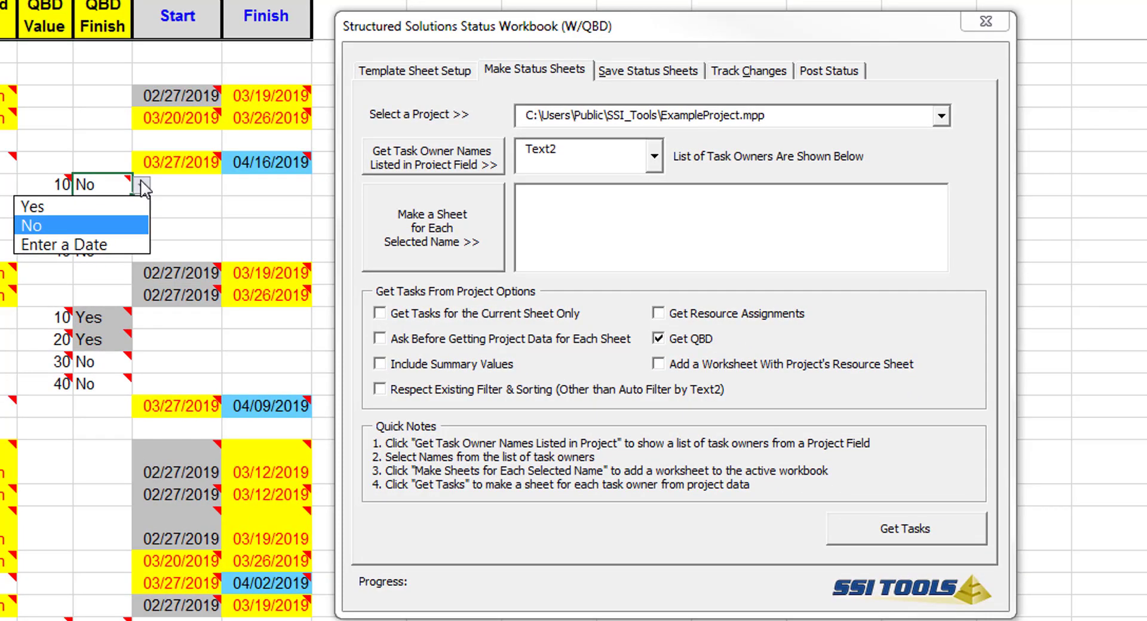
key("Escape")
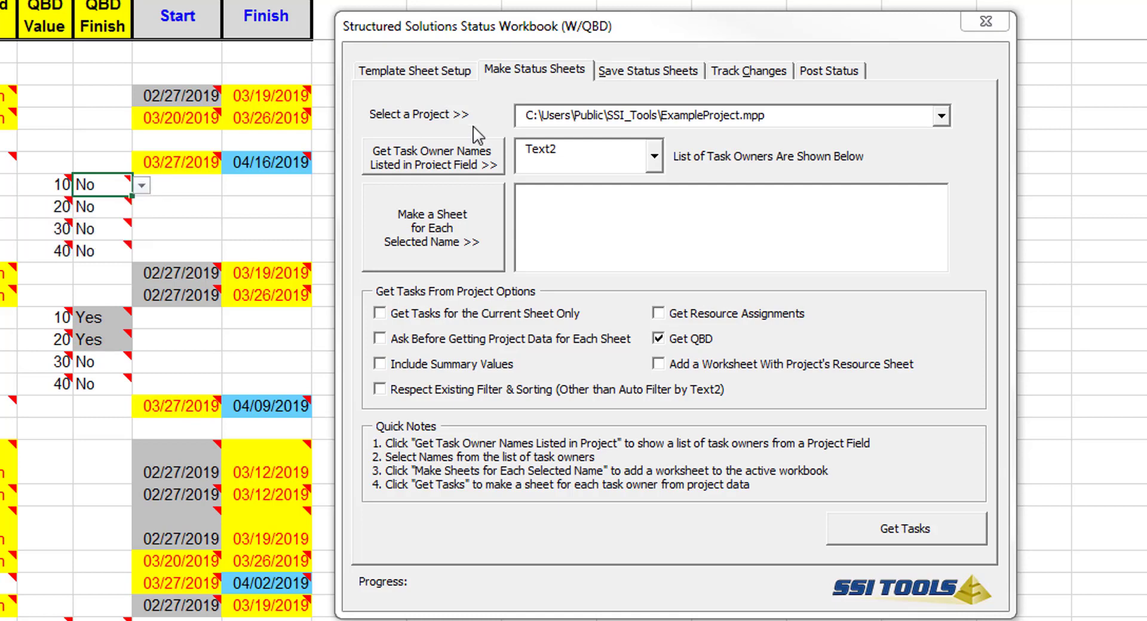
left_click(858, 79)
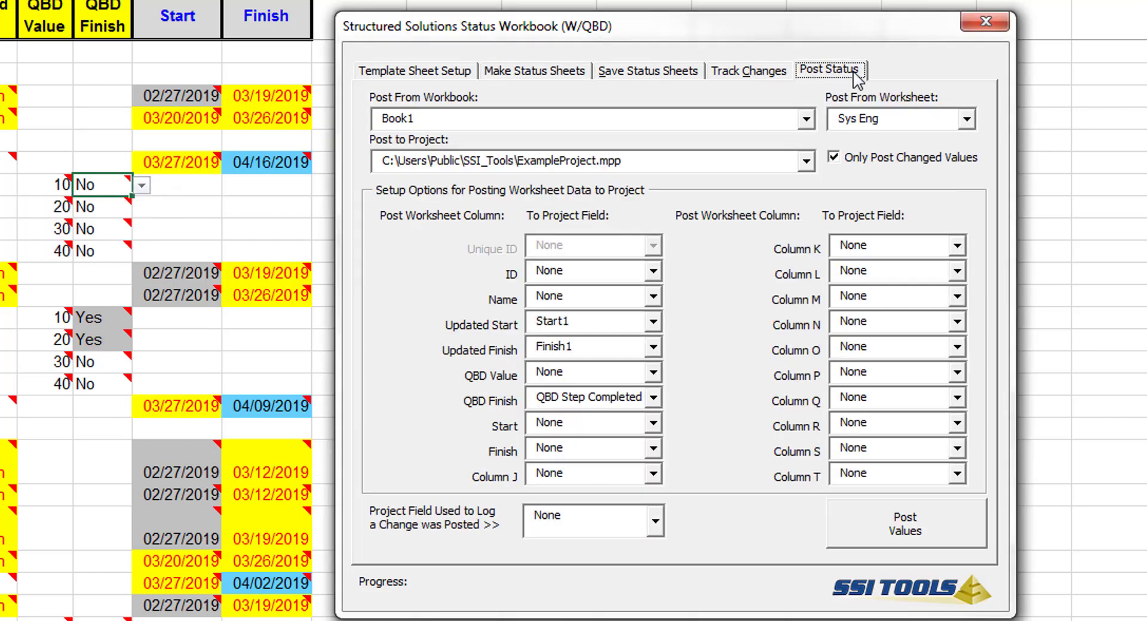